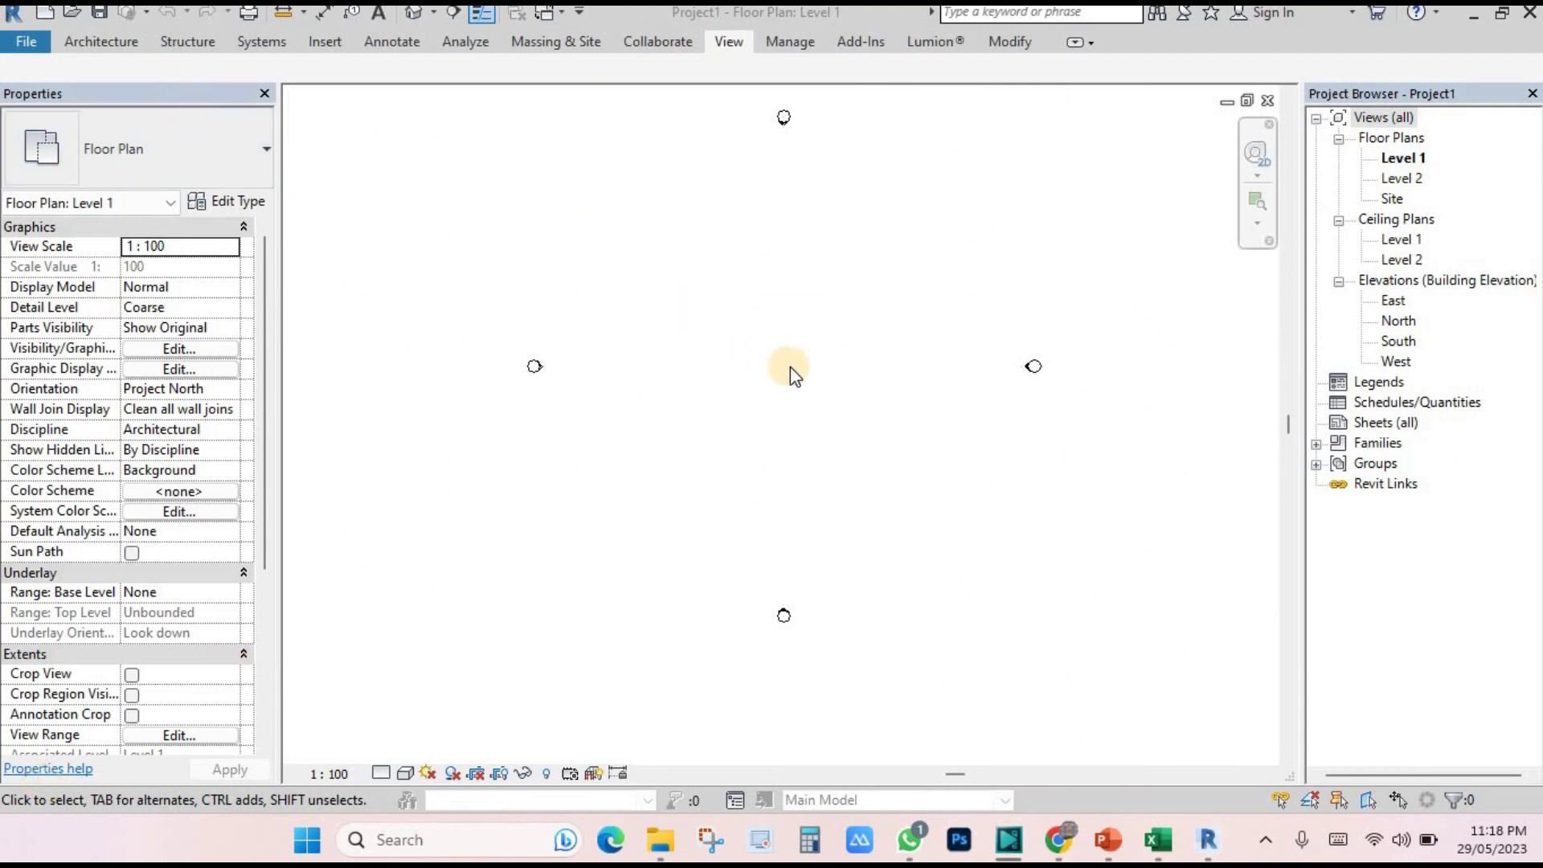
Step: Cycle the ribbon through its collapsed states until the full tool panels show again
{"action": "scroll", "coordinate": [789, 366], "scroll_direction": "down", "scroll_amount": 1}
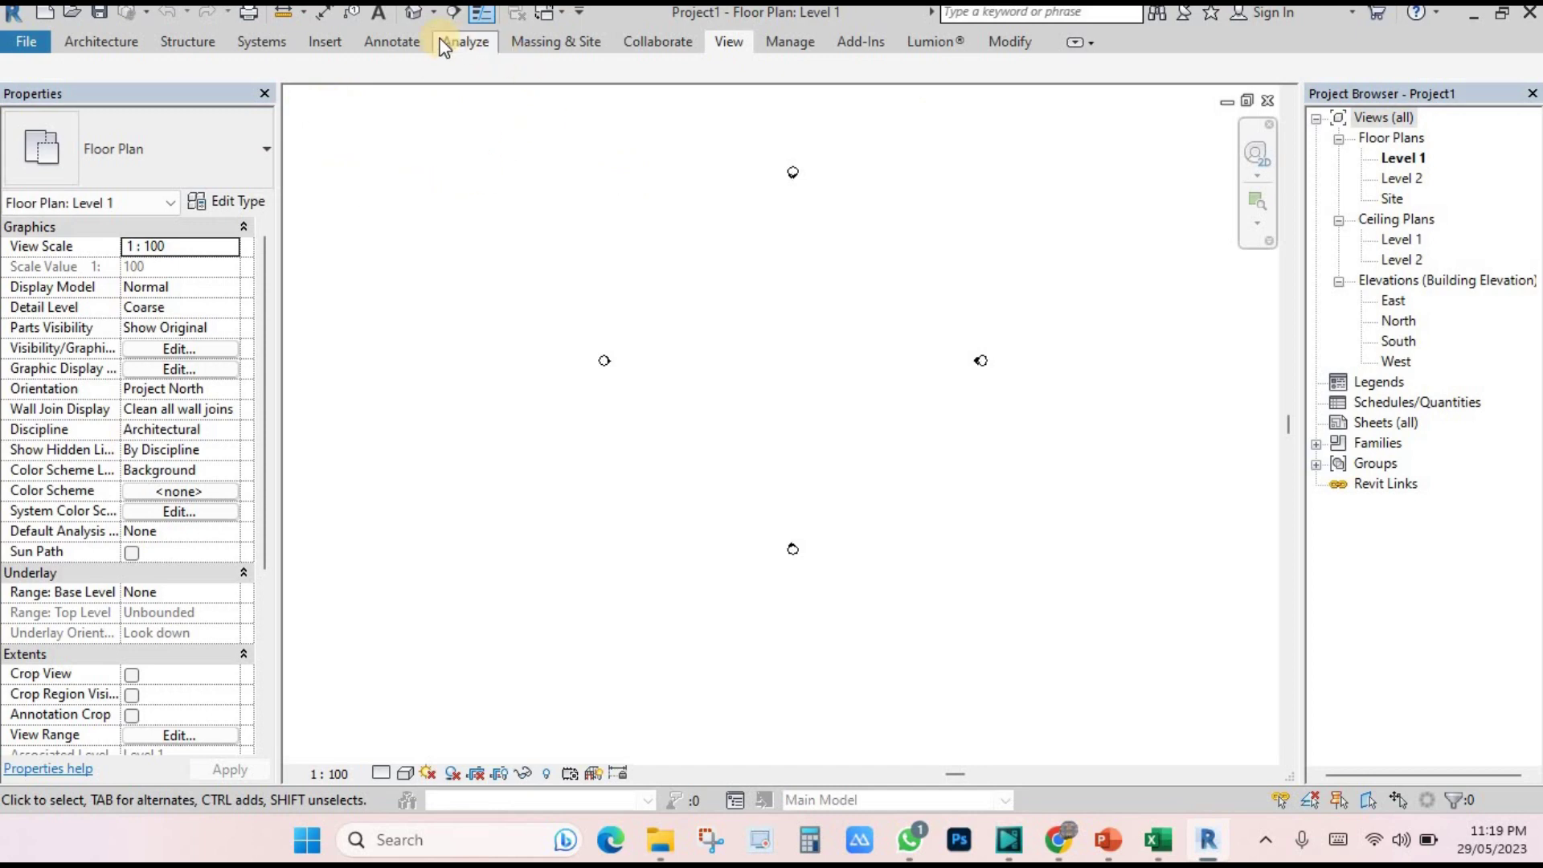
{"action": "left_click", "coordinate": [1149, 45]}
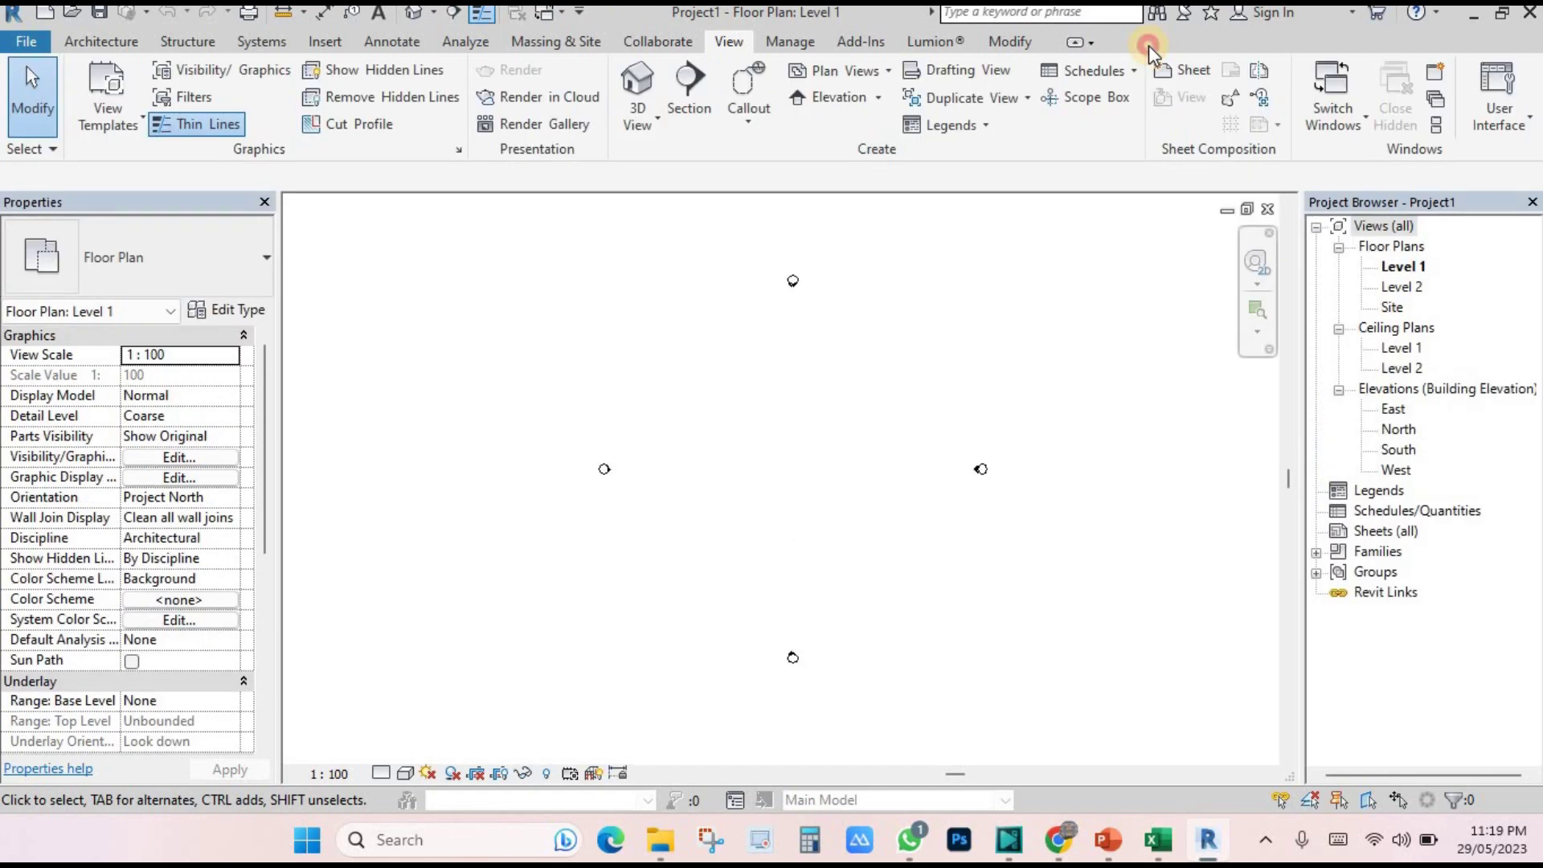
{"action": "left_click", "coordinate": [1149, 45]}
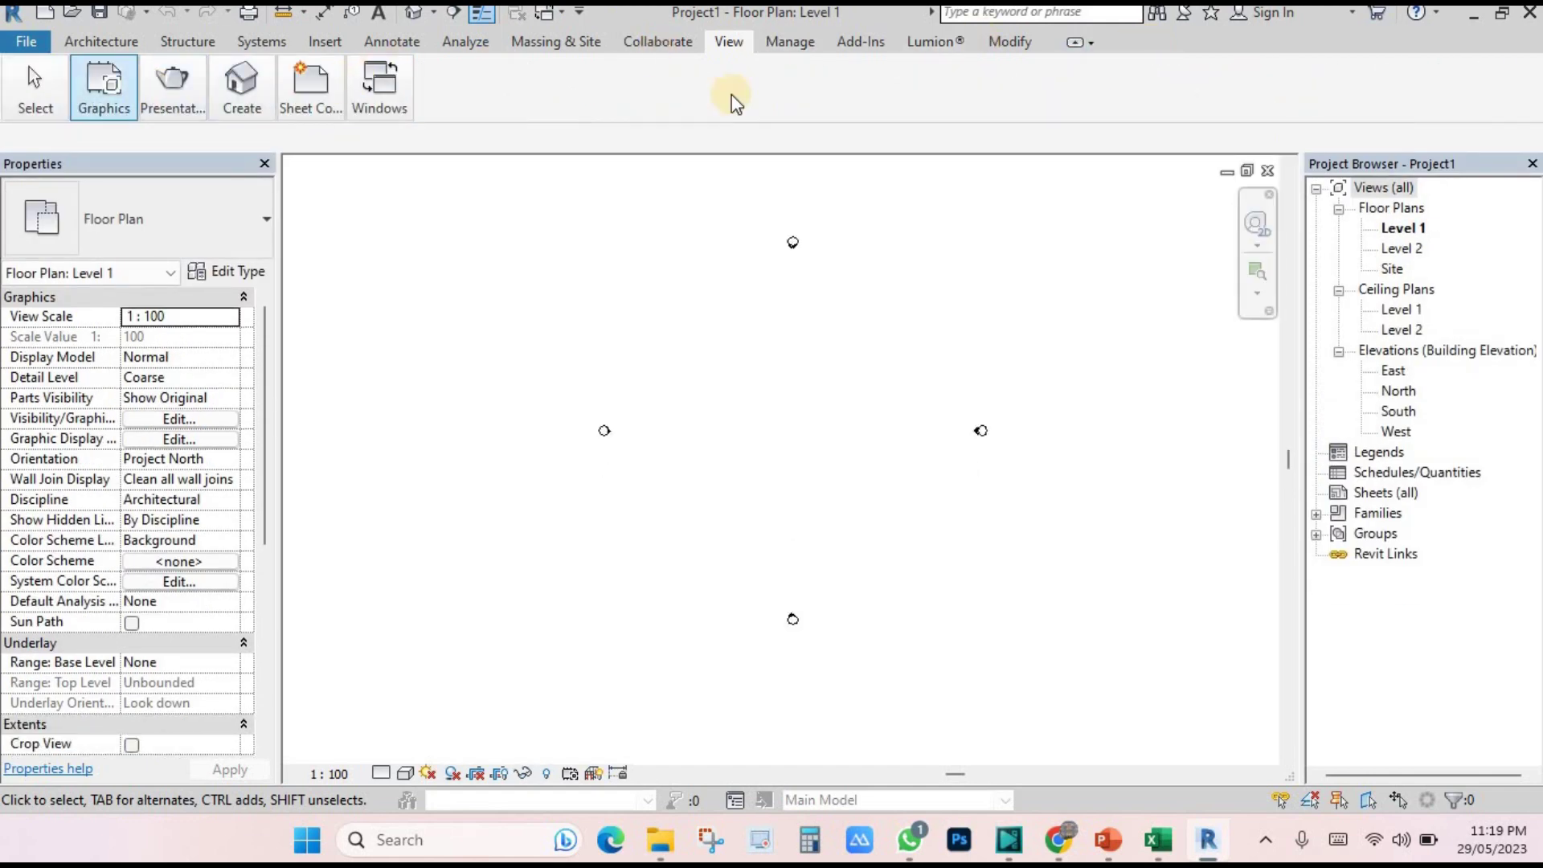
{"action": "left_click", "coordinate": [1157, 44]}
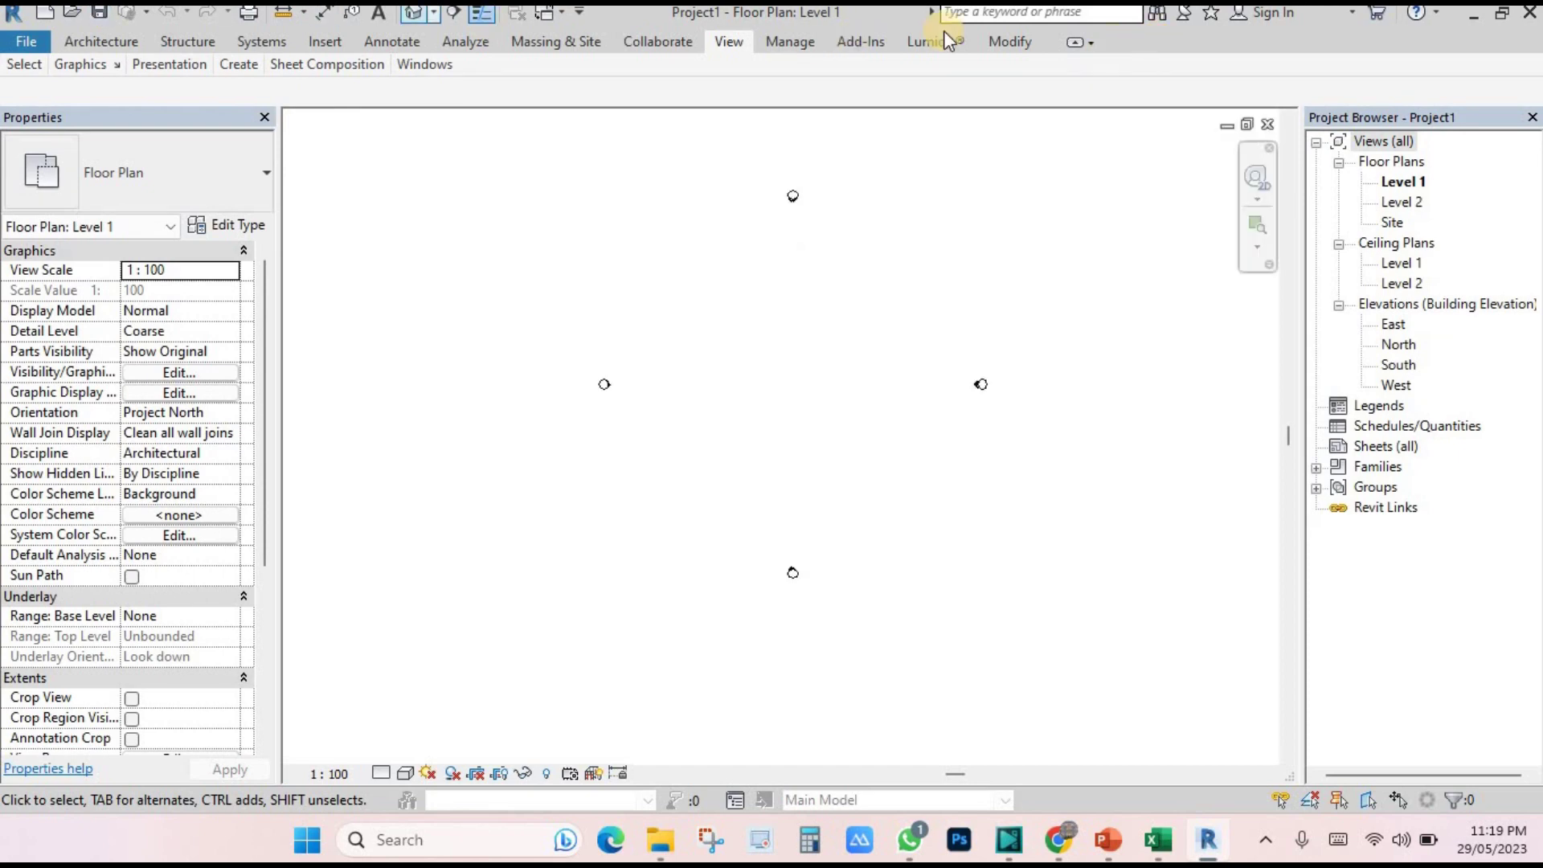
{"action": "left_click", "coordinate": [1153, 43]}
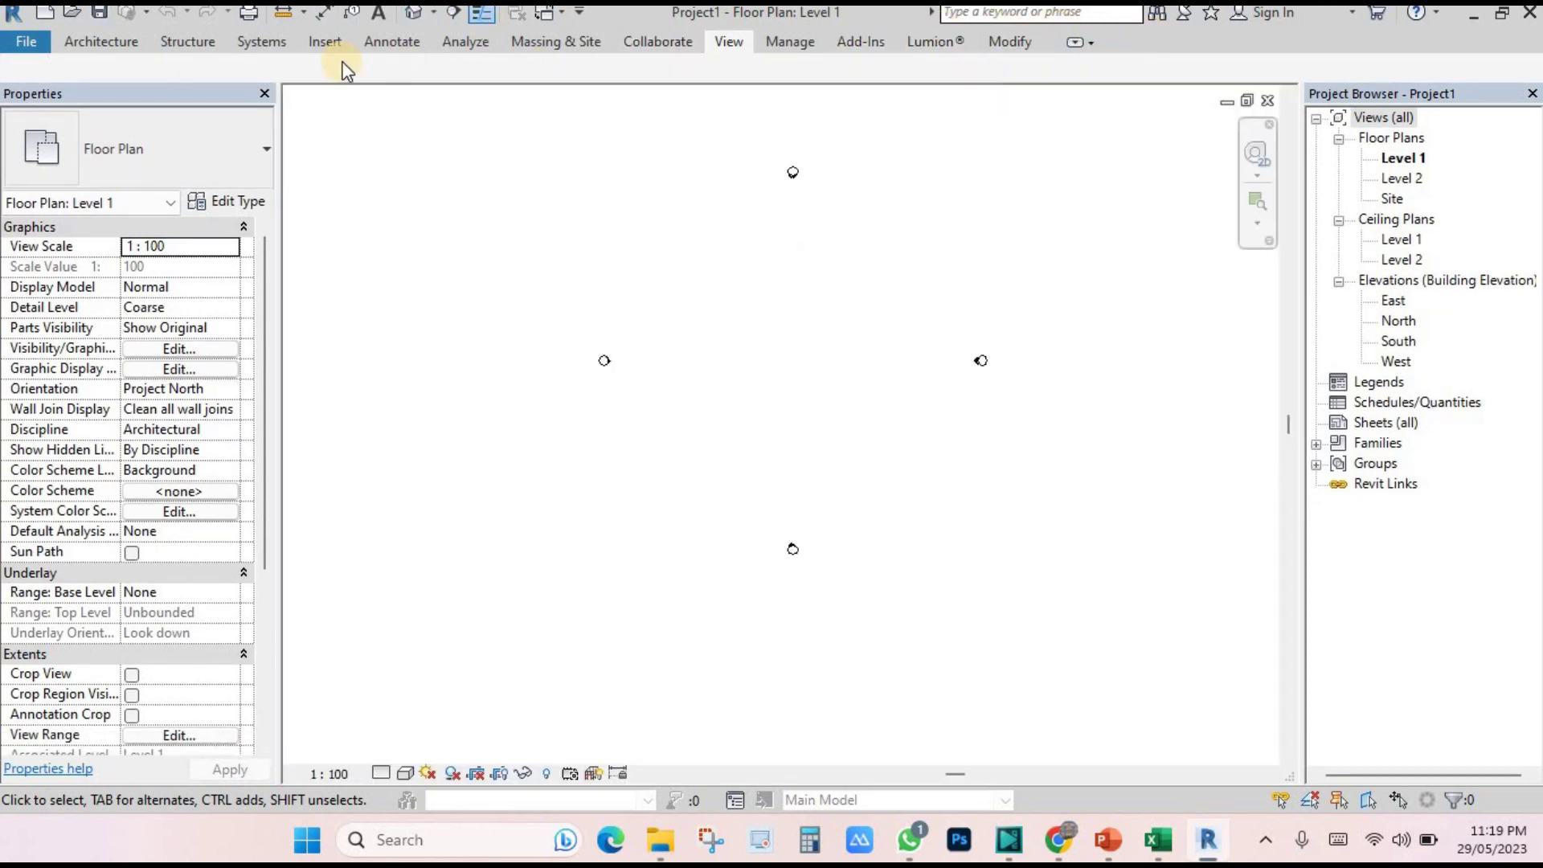
{"action": "left_click", "coordinate": [1124, 42]}
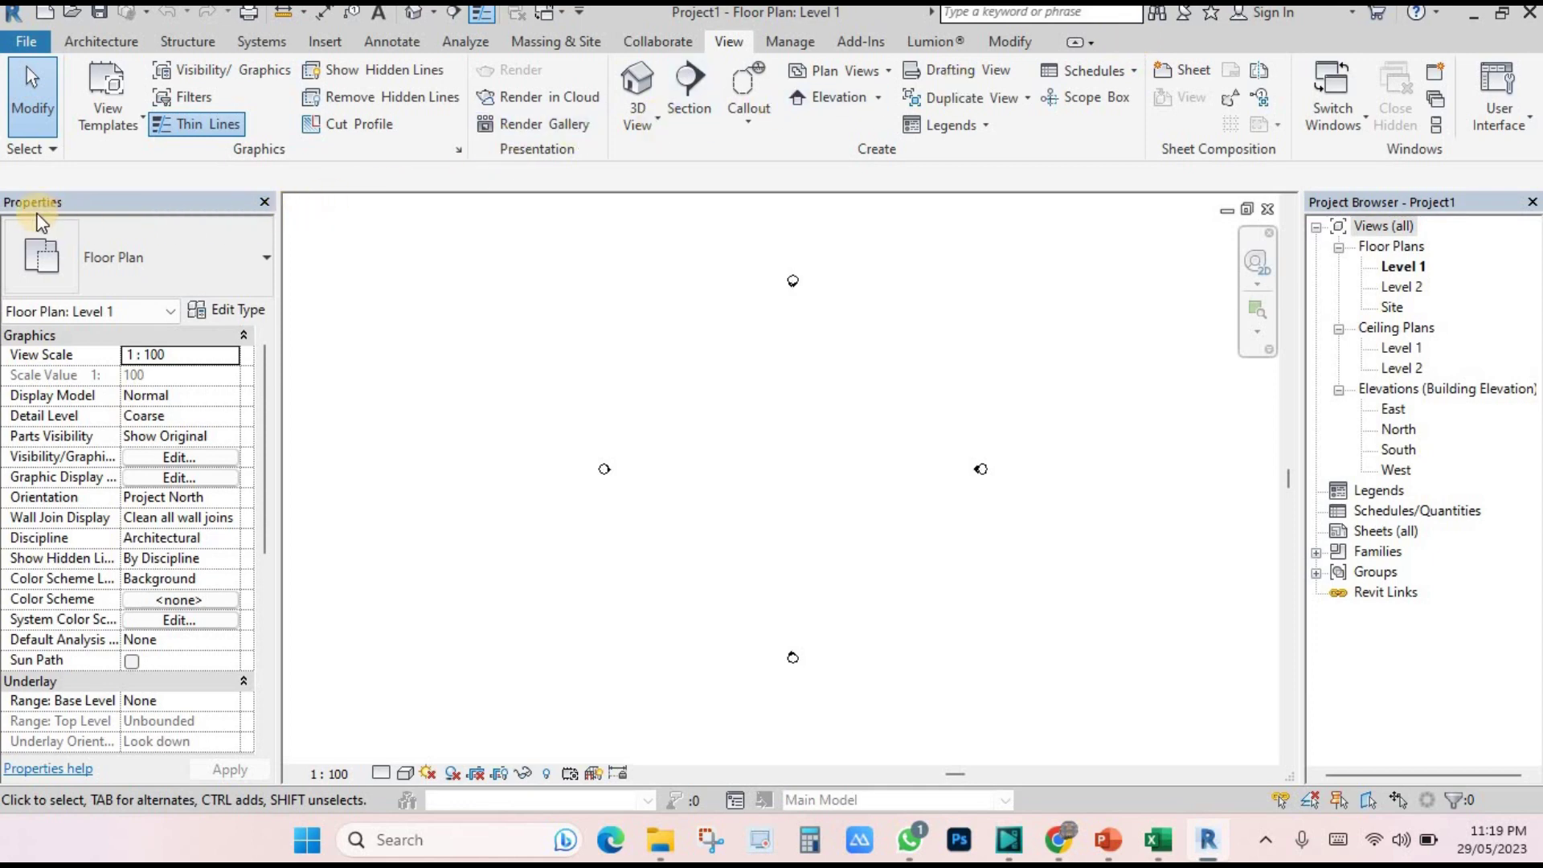
{"action": "scroll", "coordinate": [707, 423], "scroll_direction": "up", "scroll_amount": 1}
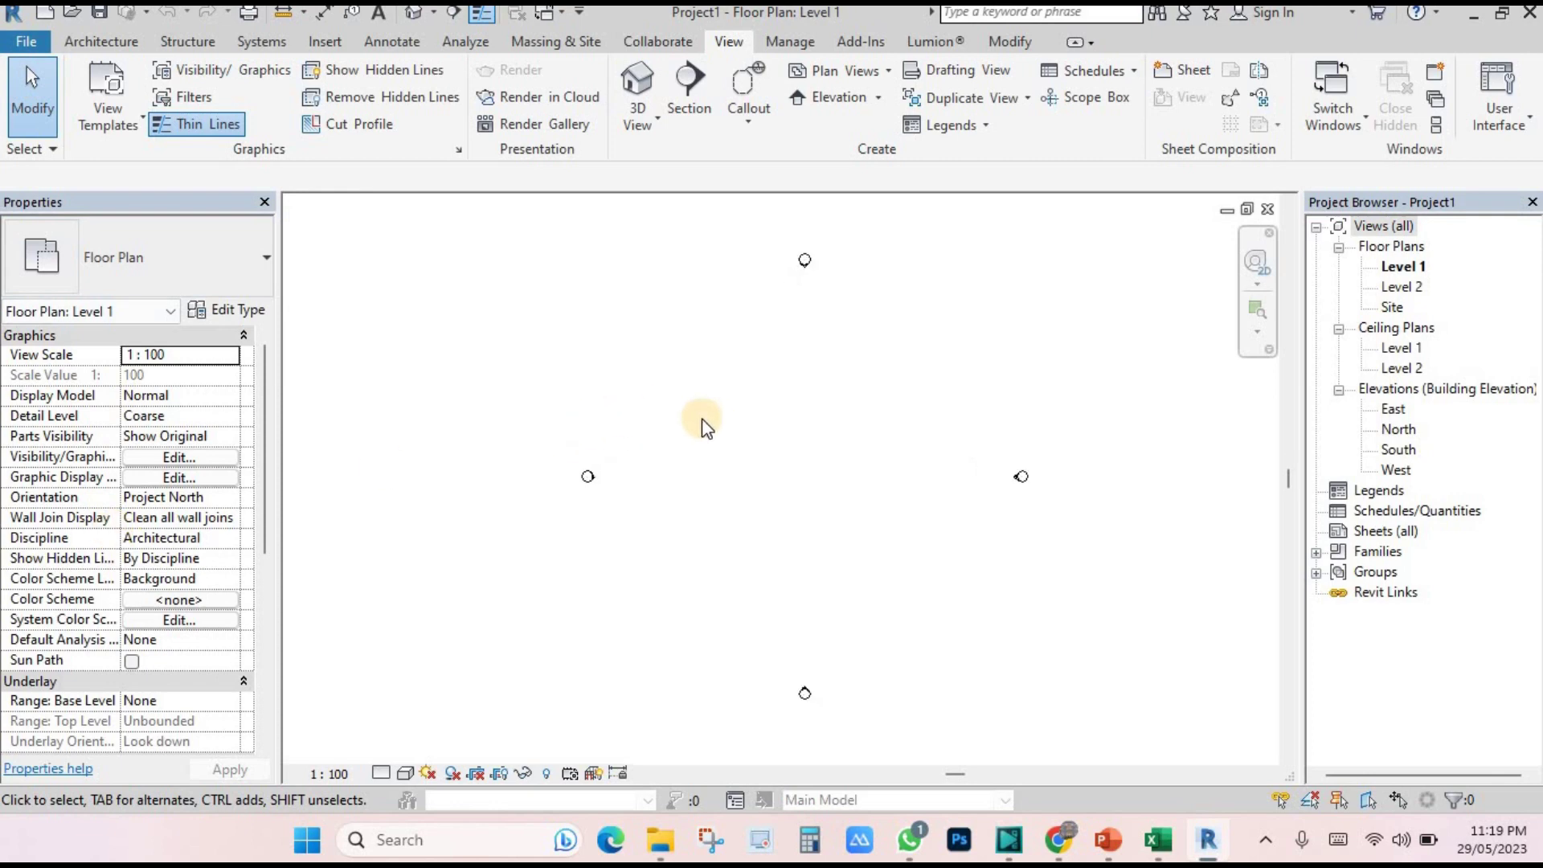
{"action": "scroll", "coordinate": [700, 419], "scroll_direction": "up", "scroll_amount": 1}
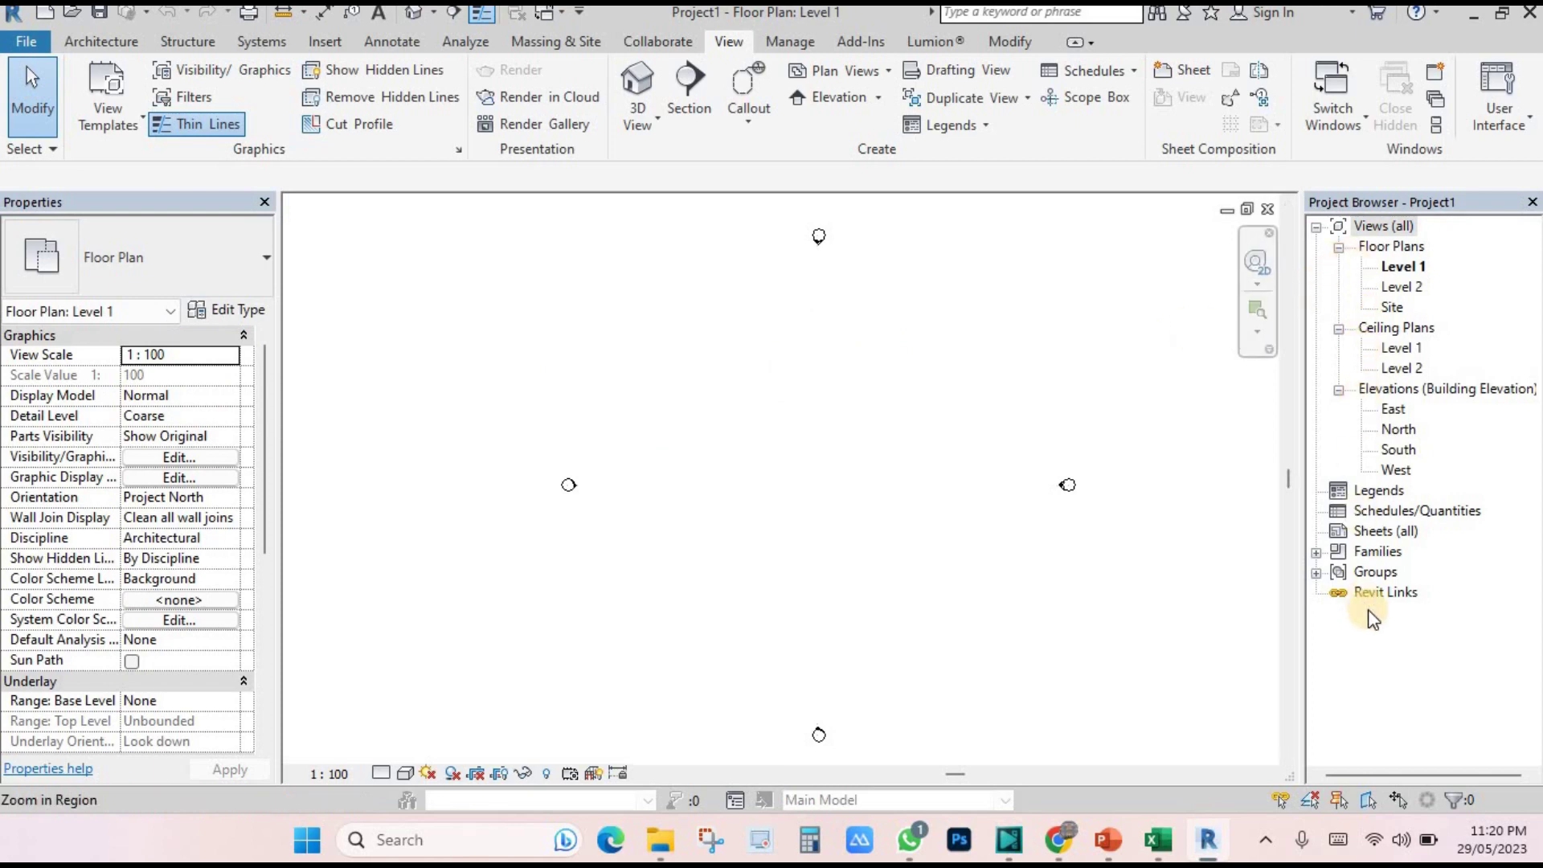
Step: Close the Project Browser and Properties palettes and cycle the ribbon back to full panels
{"action": "left_click", "coordinate": [1532, 203]}
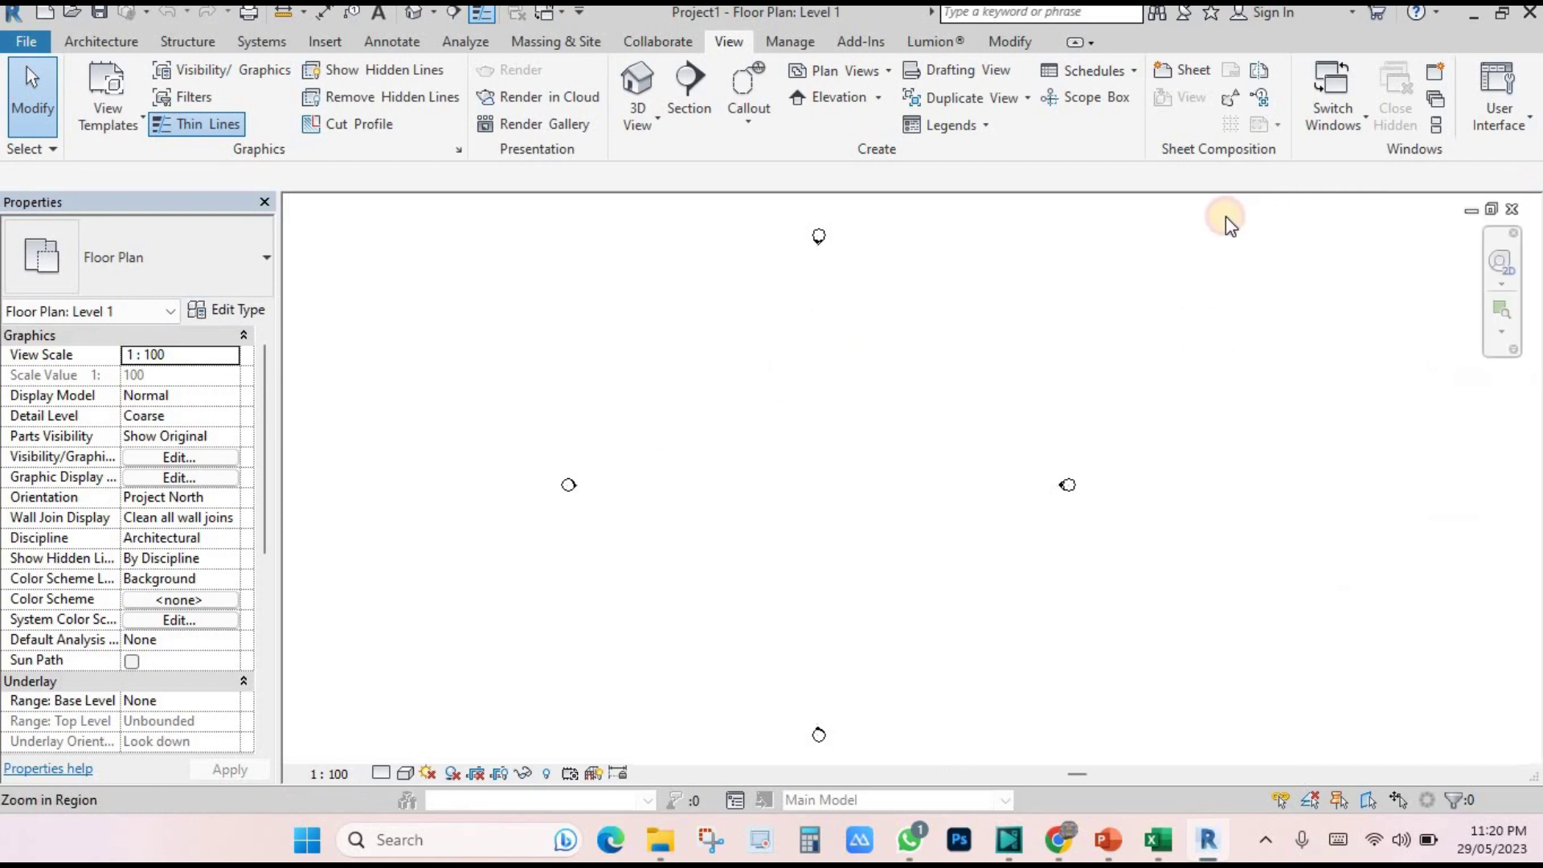
{"action": "left_click", "coordinate": [265, 201]}
{"action": "double_click", "coordinate": [1211, 40]}
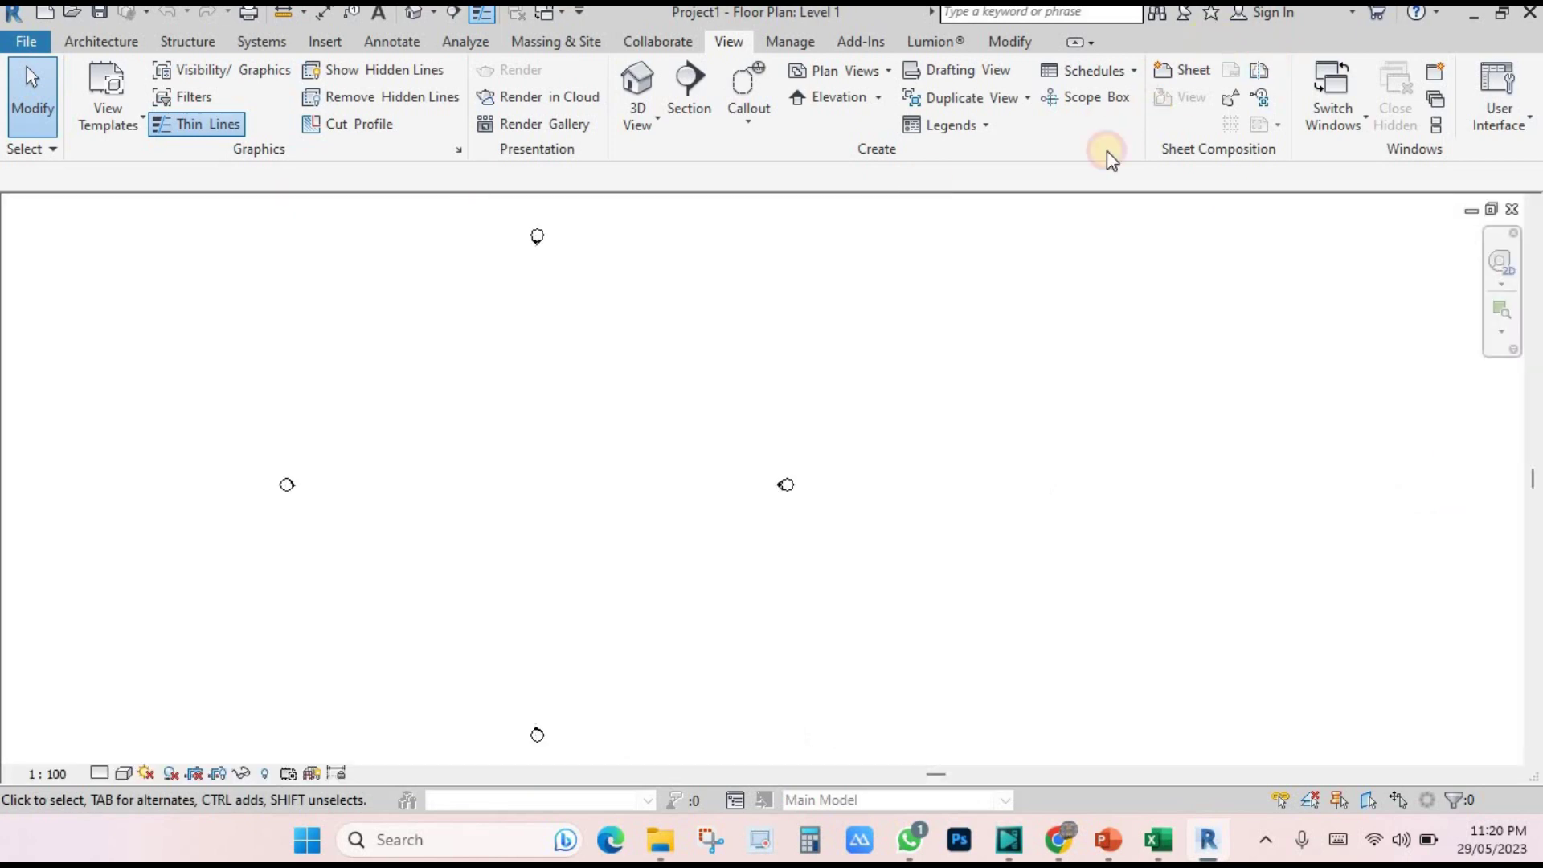
{"action": "double_click", "coordinate": [1143, 45]}
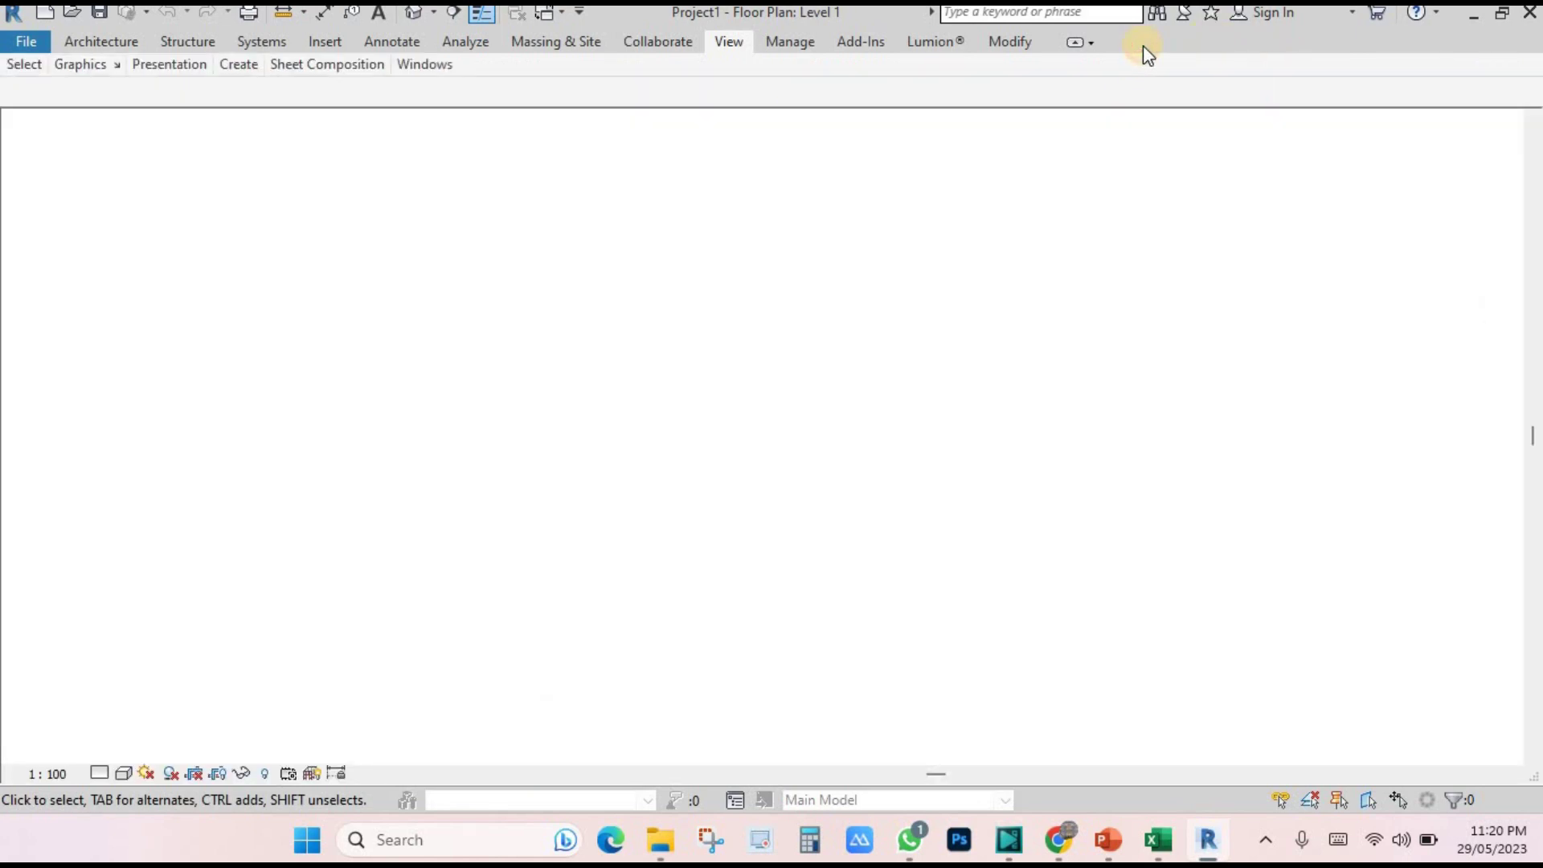
{"action": "double_click", "coordinate": [1143, 45]}
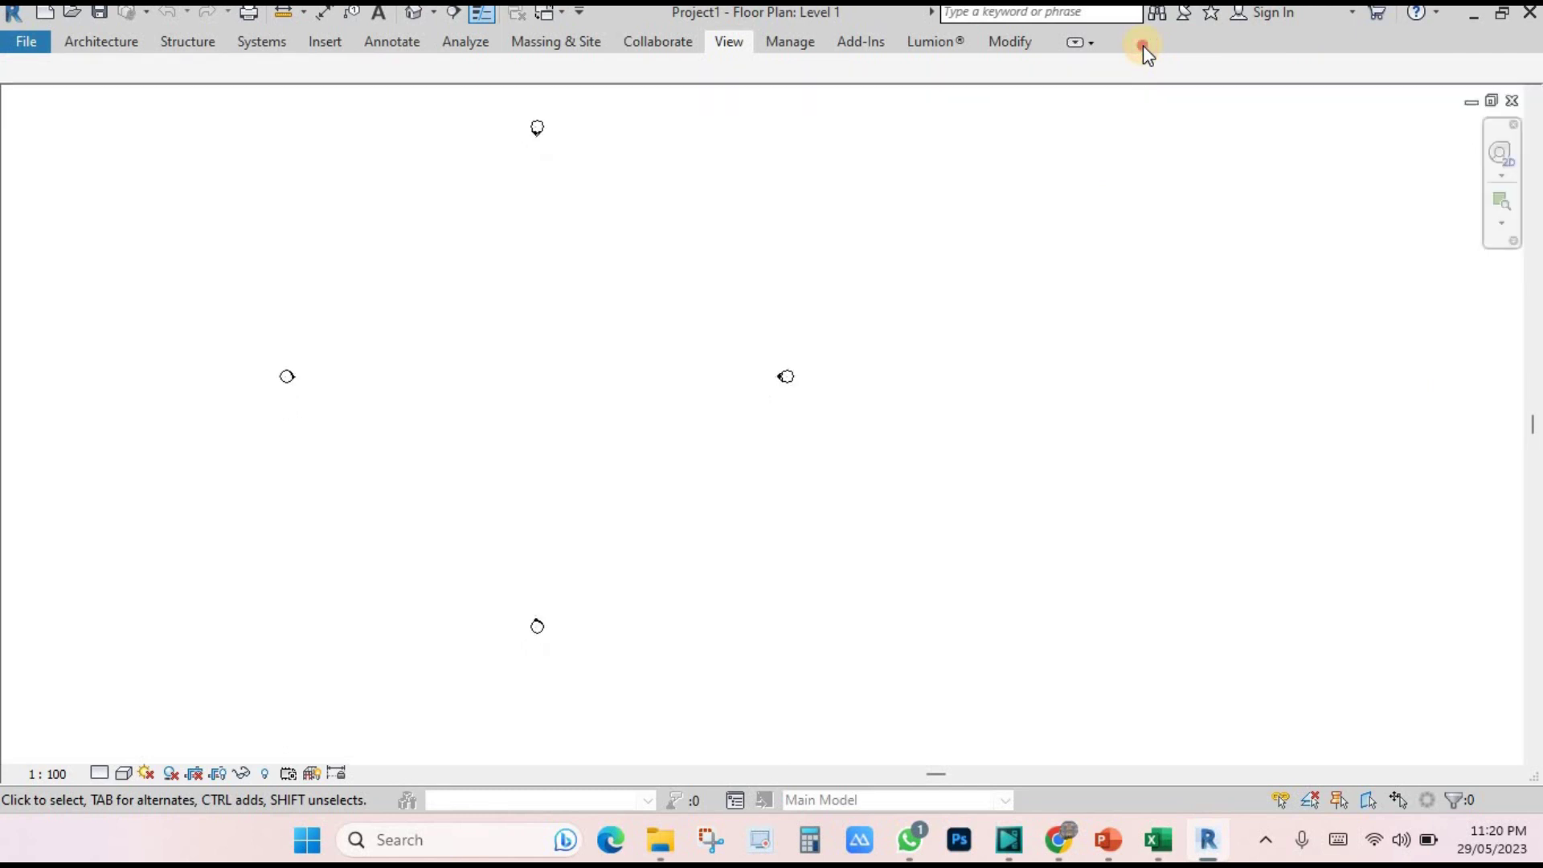
{"action": "double_click", "coordinate": [1143, 45]}
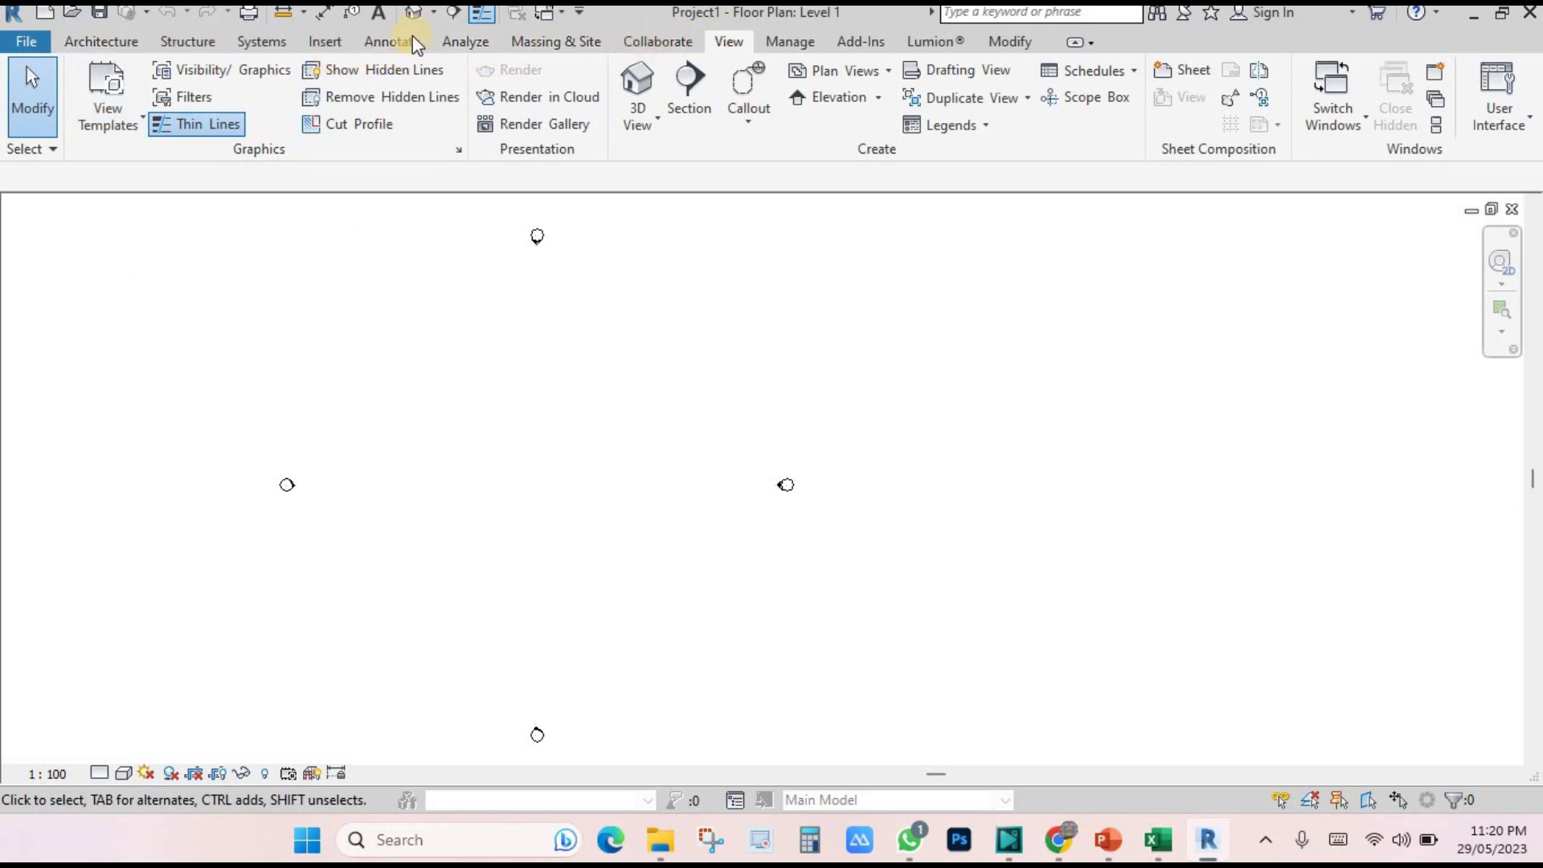
Step: Turn Properties and Project Browser back on from the View tab's User Interface list
{"action": "left_click", "coordinate": [112, 41]}
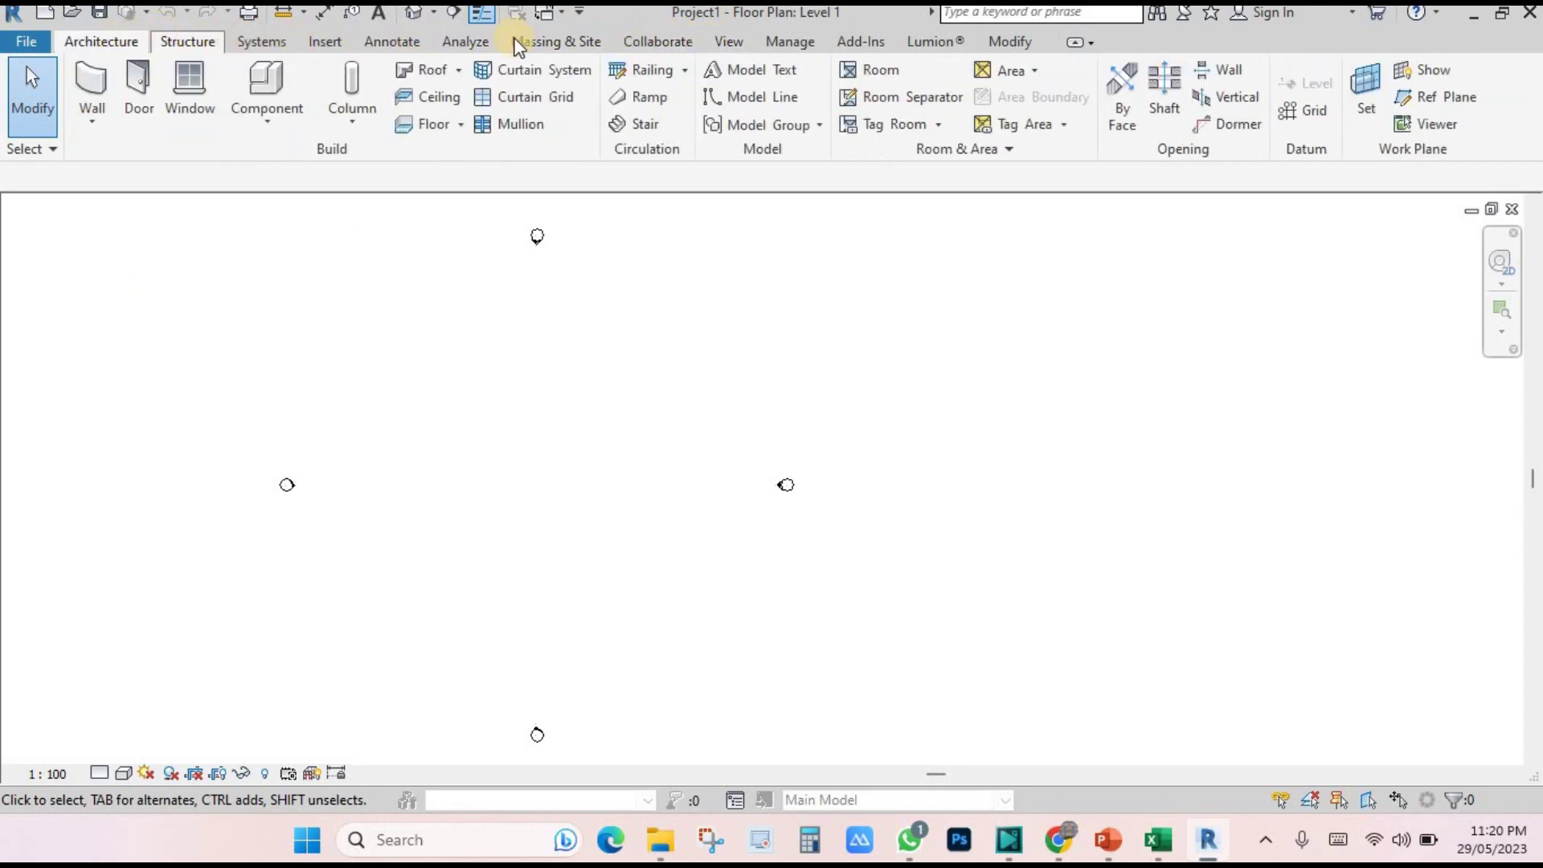
{"action": "left_click", "coordinate": [729, 41]}
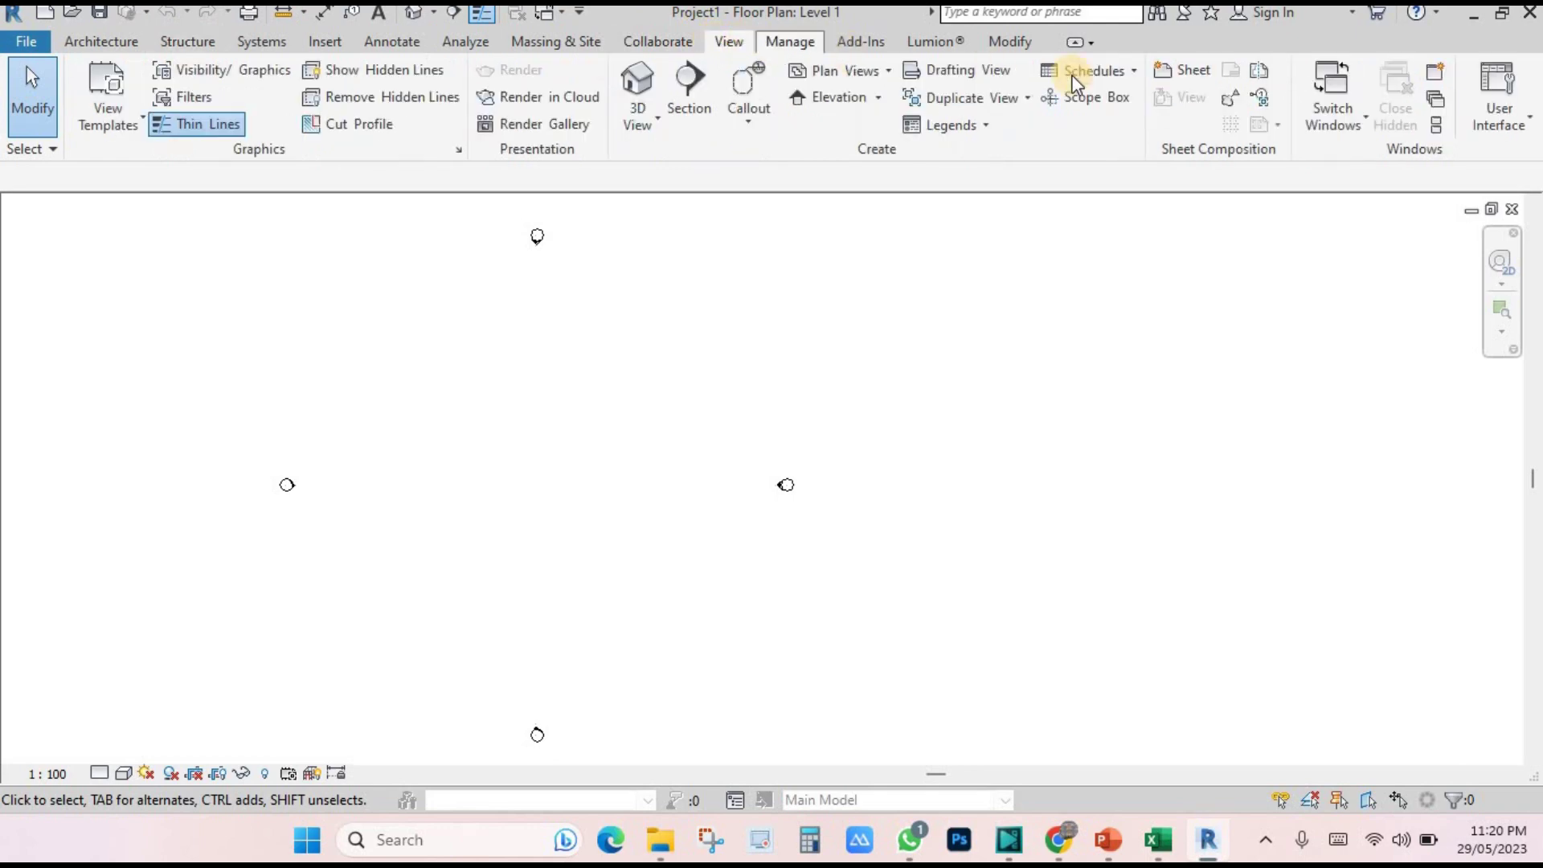
{"action": "left_click", "coordinate": [1527, 125]}
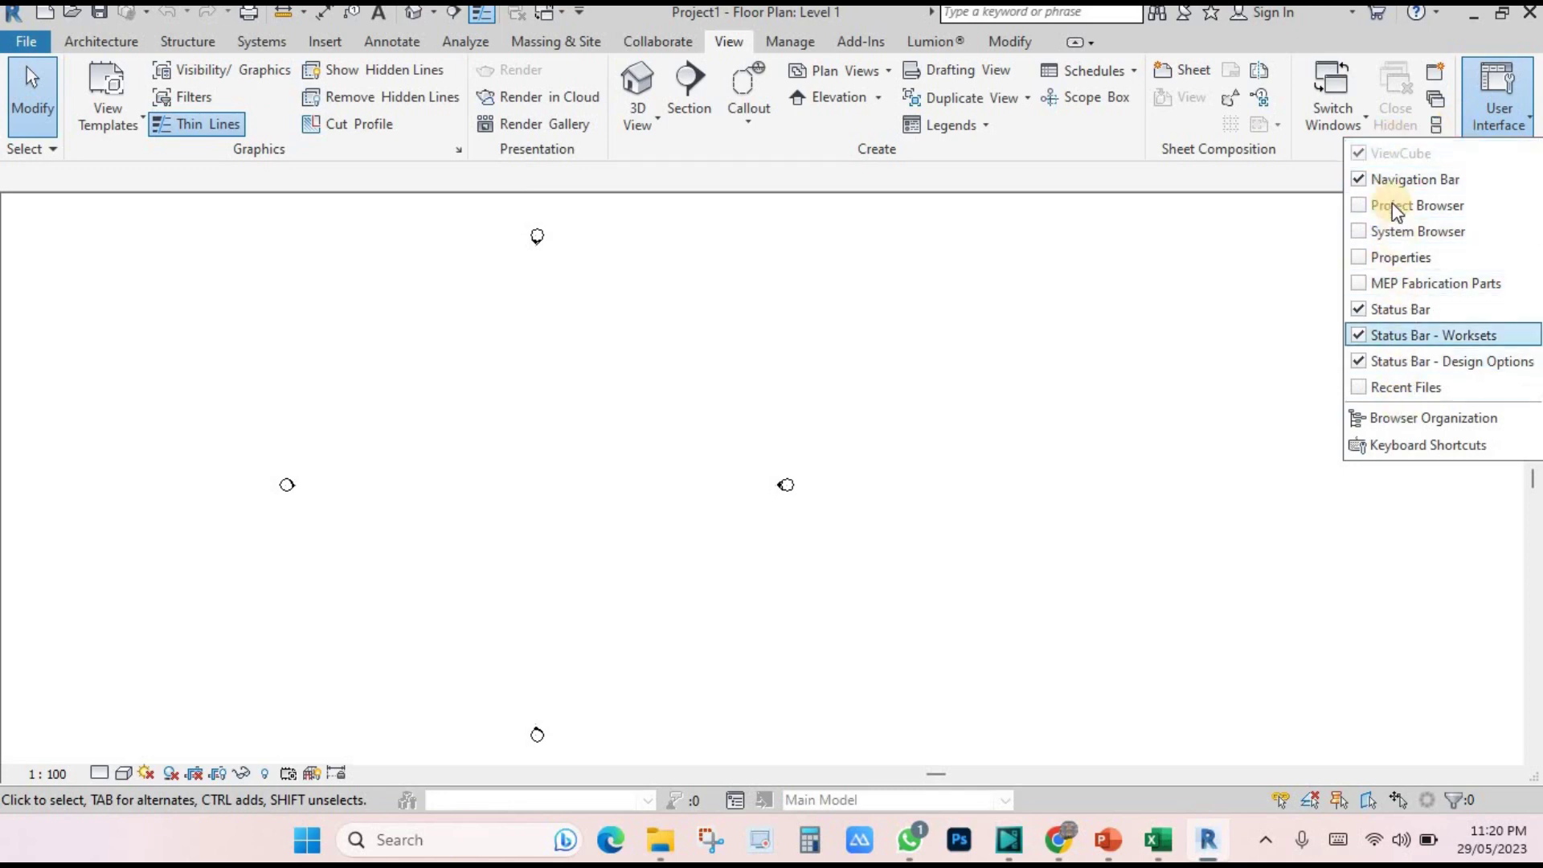
{"action": "left_click", "coordinate": [1363, 259]}
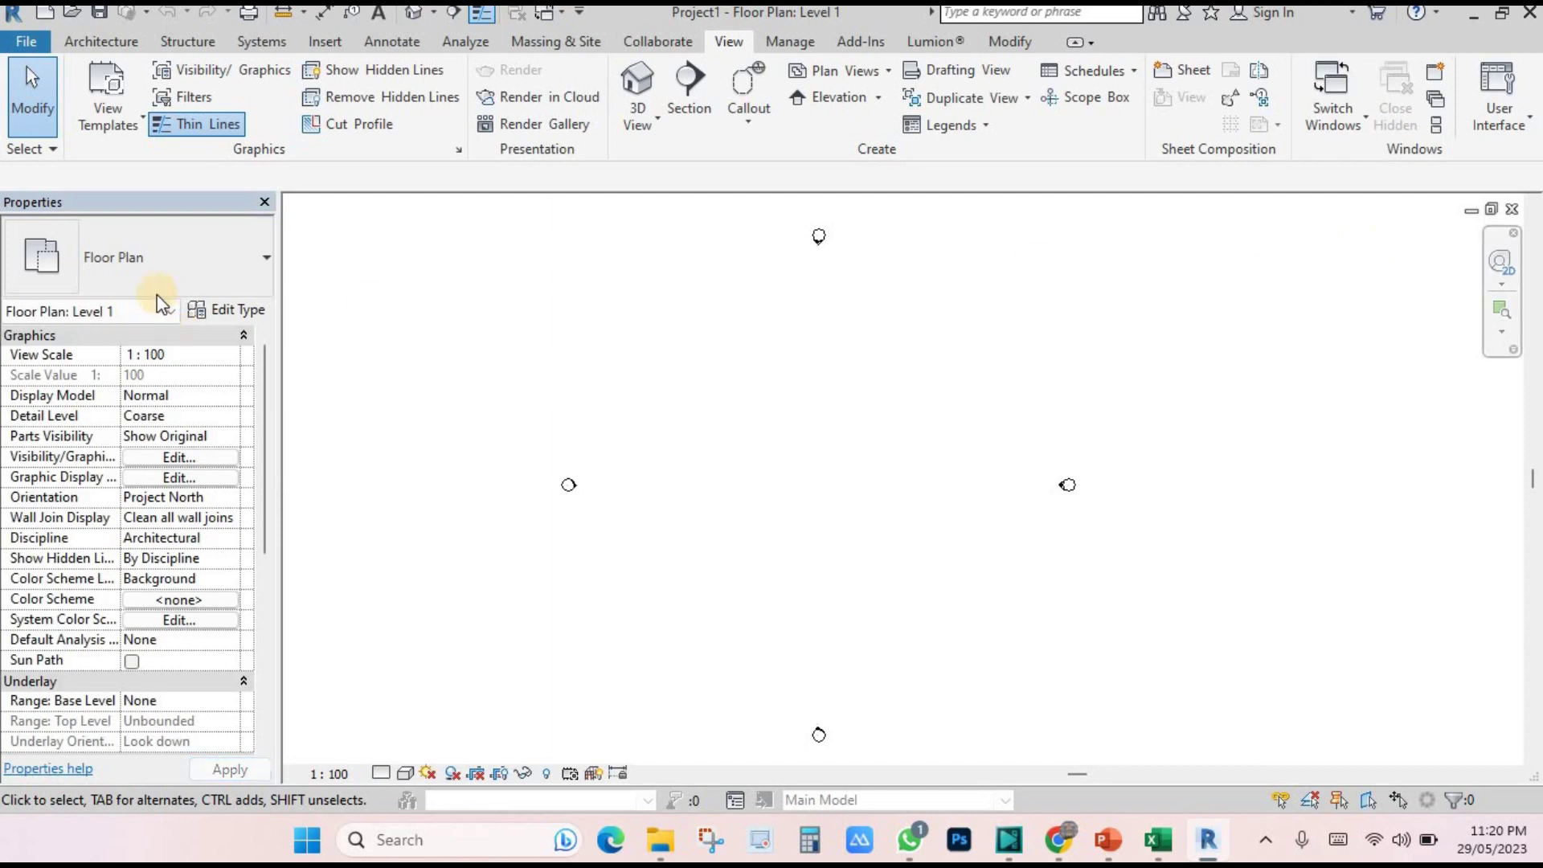
{"action": "left_click", "coordinate": [1500, 101]}
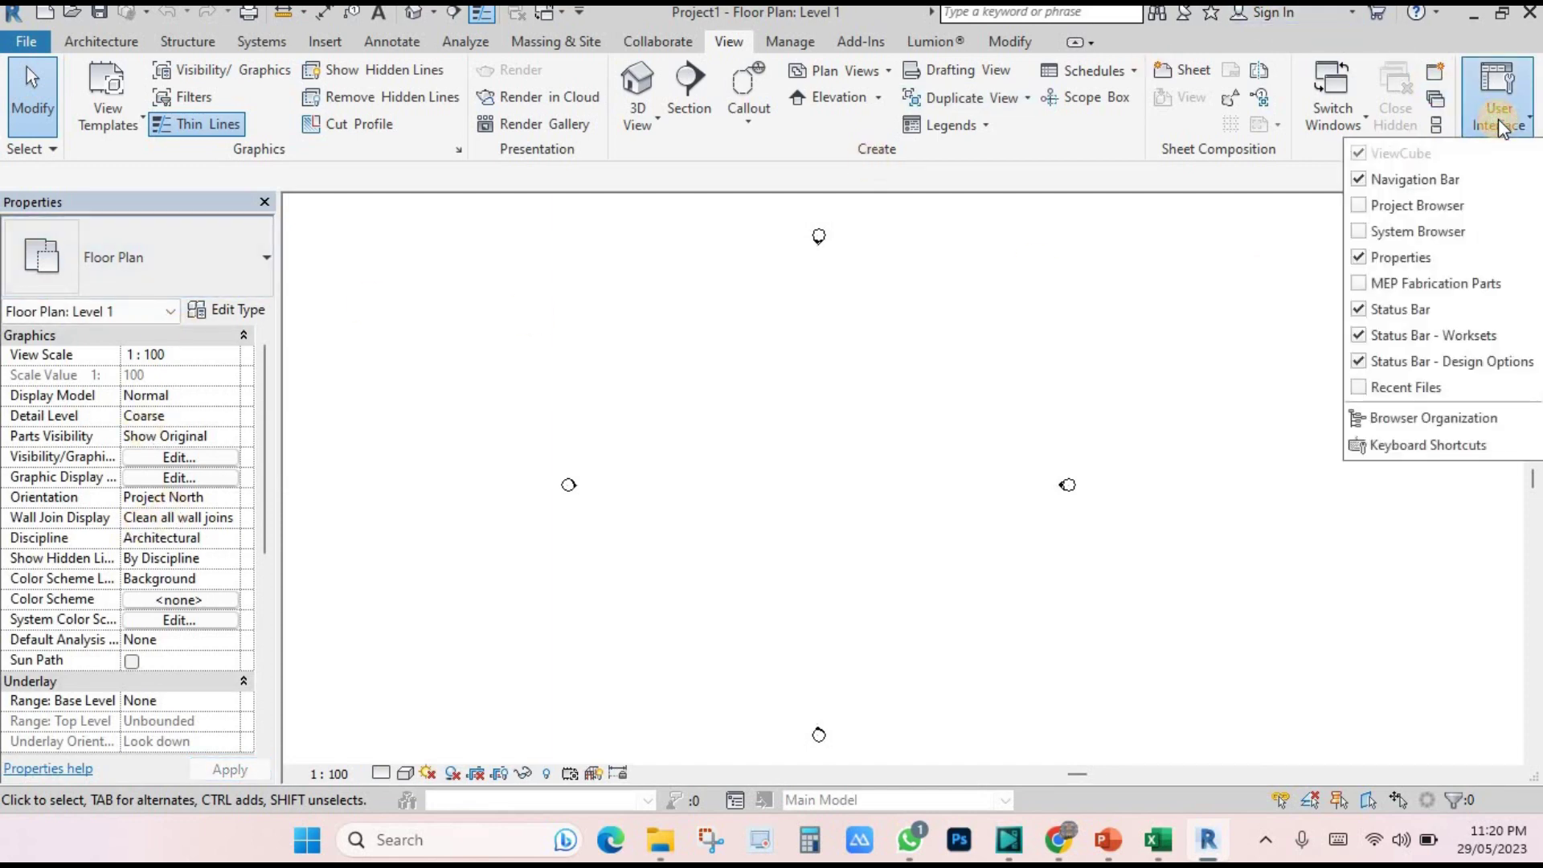
{"action": "left_click", "coordinate": [1360, 207]}
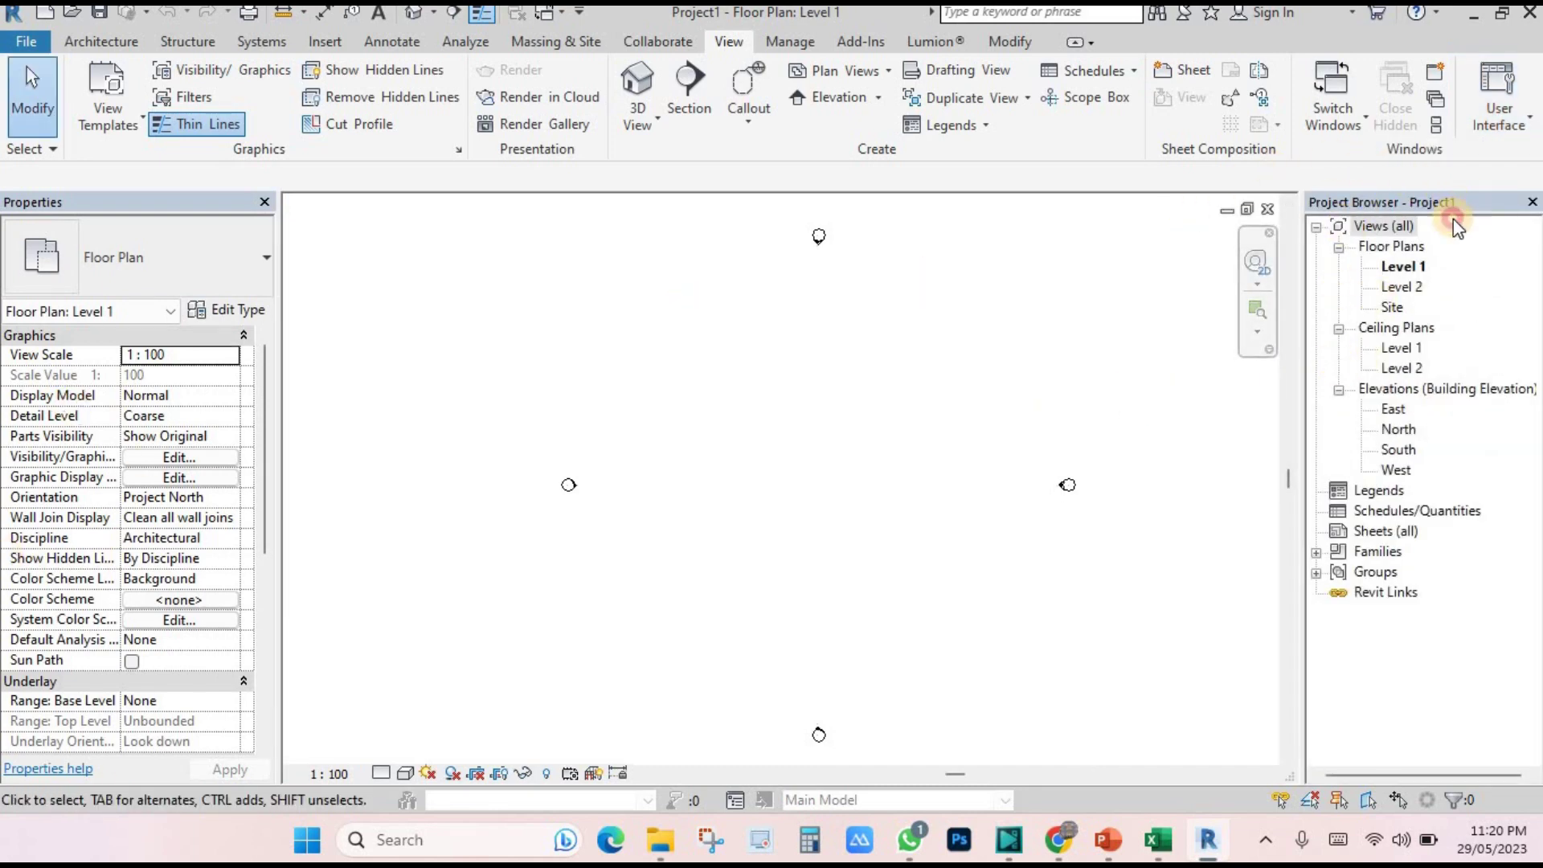
Step: Move the Project Browser to the left, repositioning it and the Properties palette as floating panels
{"action": "left_click_drag", "start_coordinate": [1454, 219], "coordinate": [16, 625]}
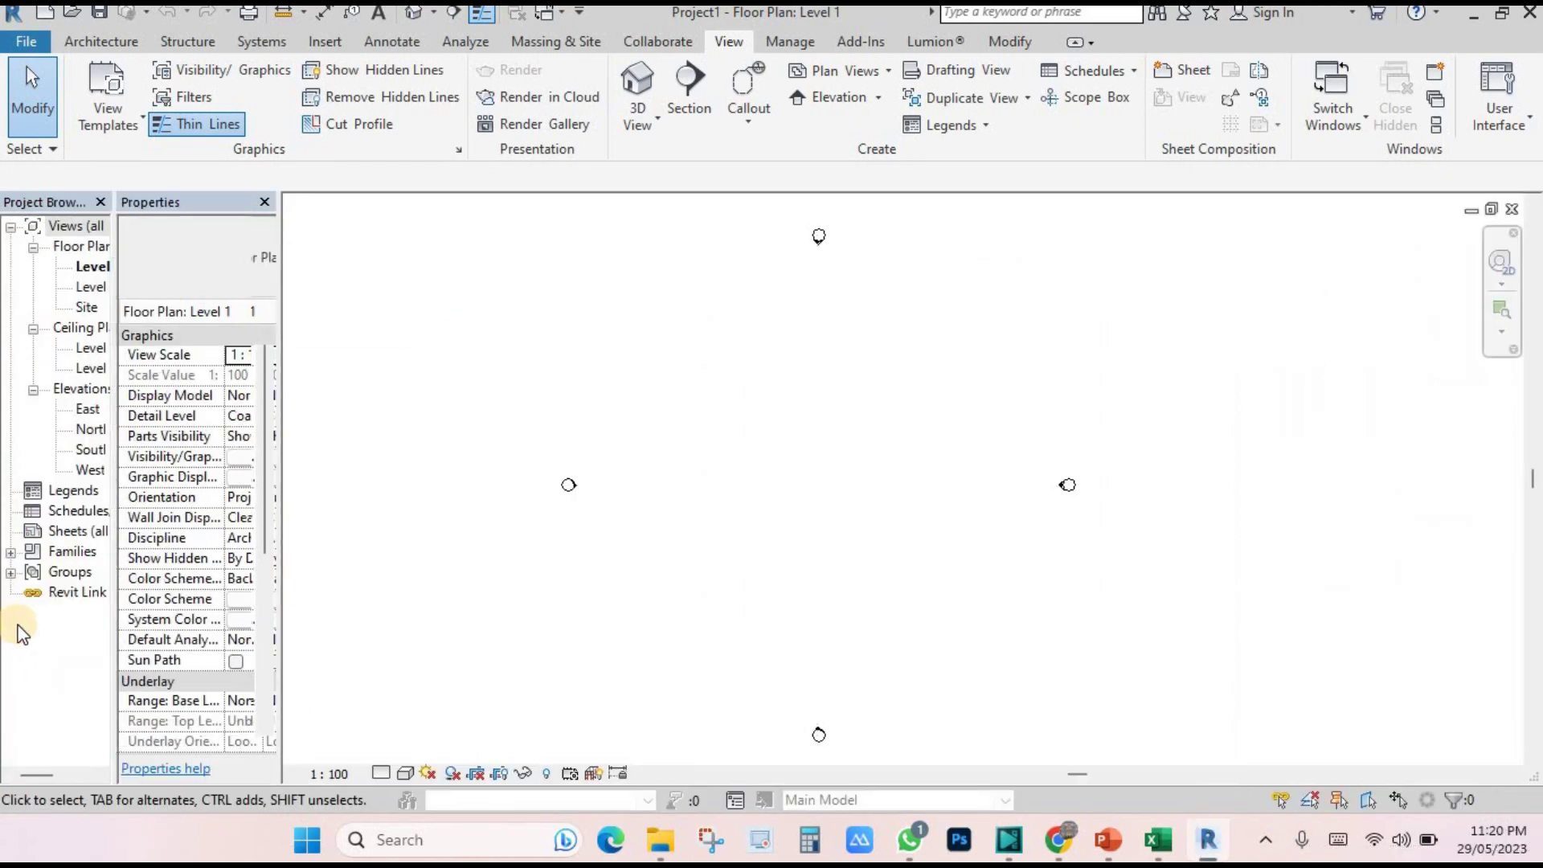
{"action": "left_click", "coordinate": [124, 217]}
{"action": "left_click", "coordinate": [185, 268]}
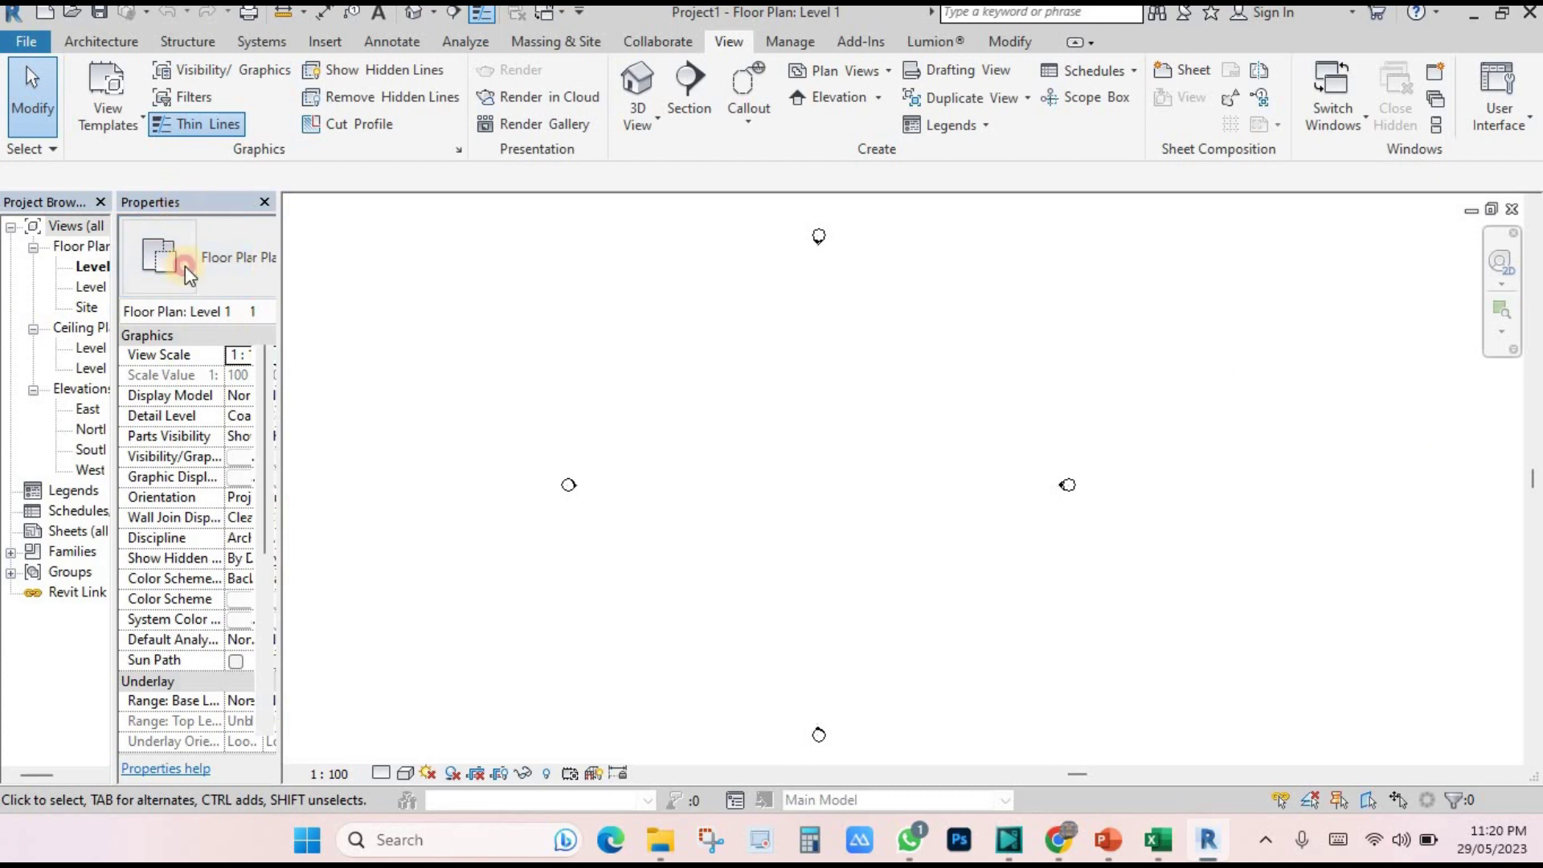
{"action": "left_click_drag", "start_coordinate": [187, 273], "coordinate": [454, 237]}
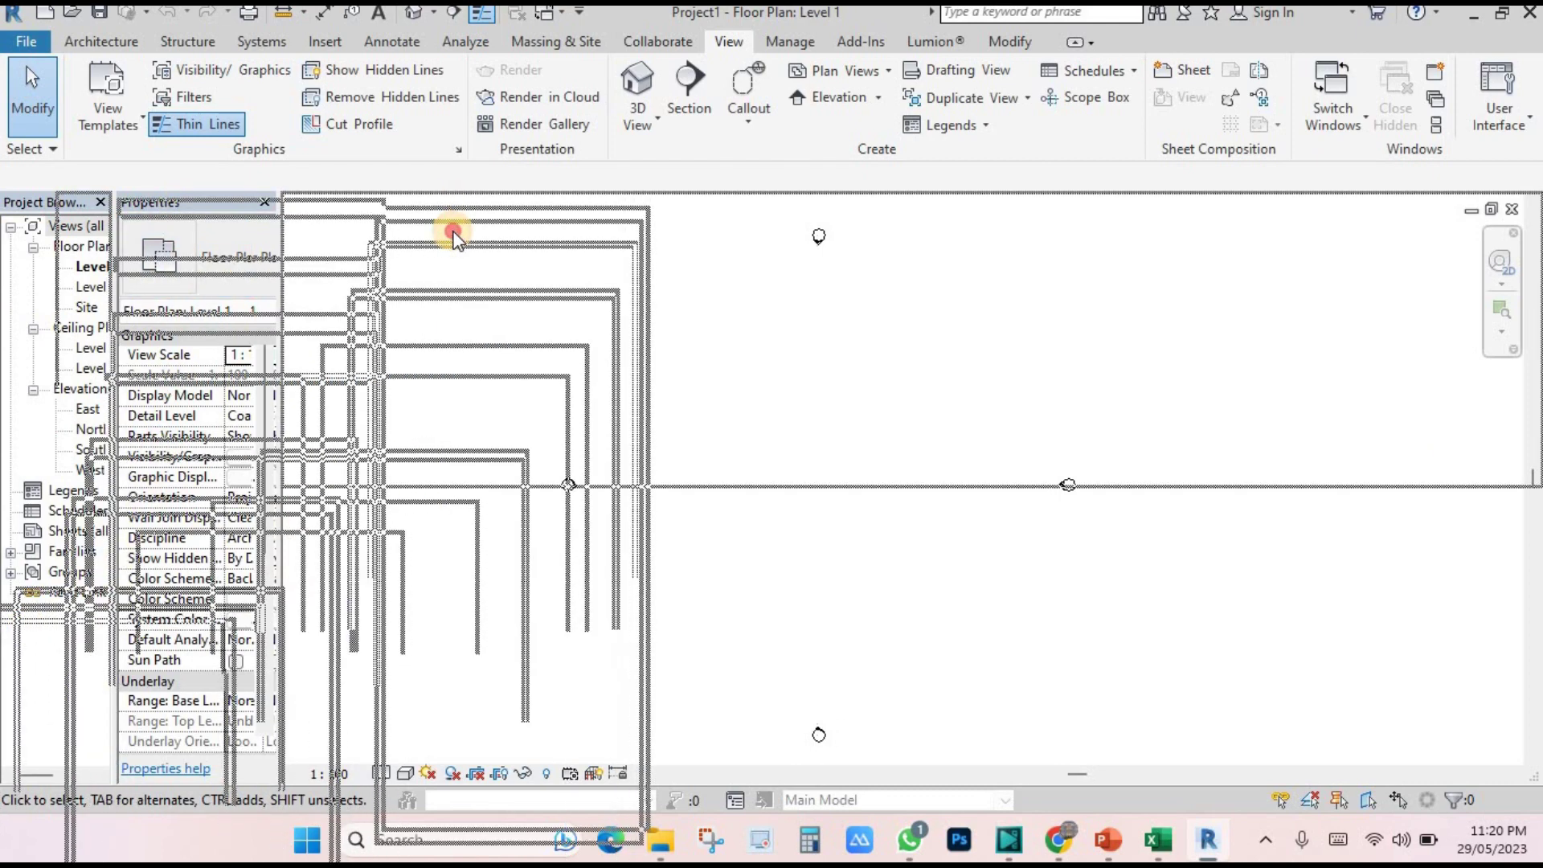
{"action": "mouse_move", "coordinate": [224, 205]}
{"action": "left_mouse_down"}
{"action": "mouse_move", "coordinate": [241, 327]}
{"action": "mouse_move", "coordinate": [199, 295]}
{"action": "mouse_move", "coordinate": [181, 201]}
{"action": "left_mouse_up"}
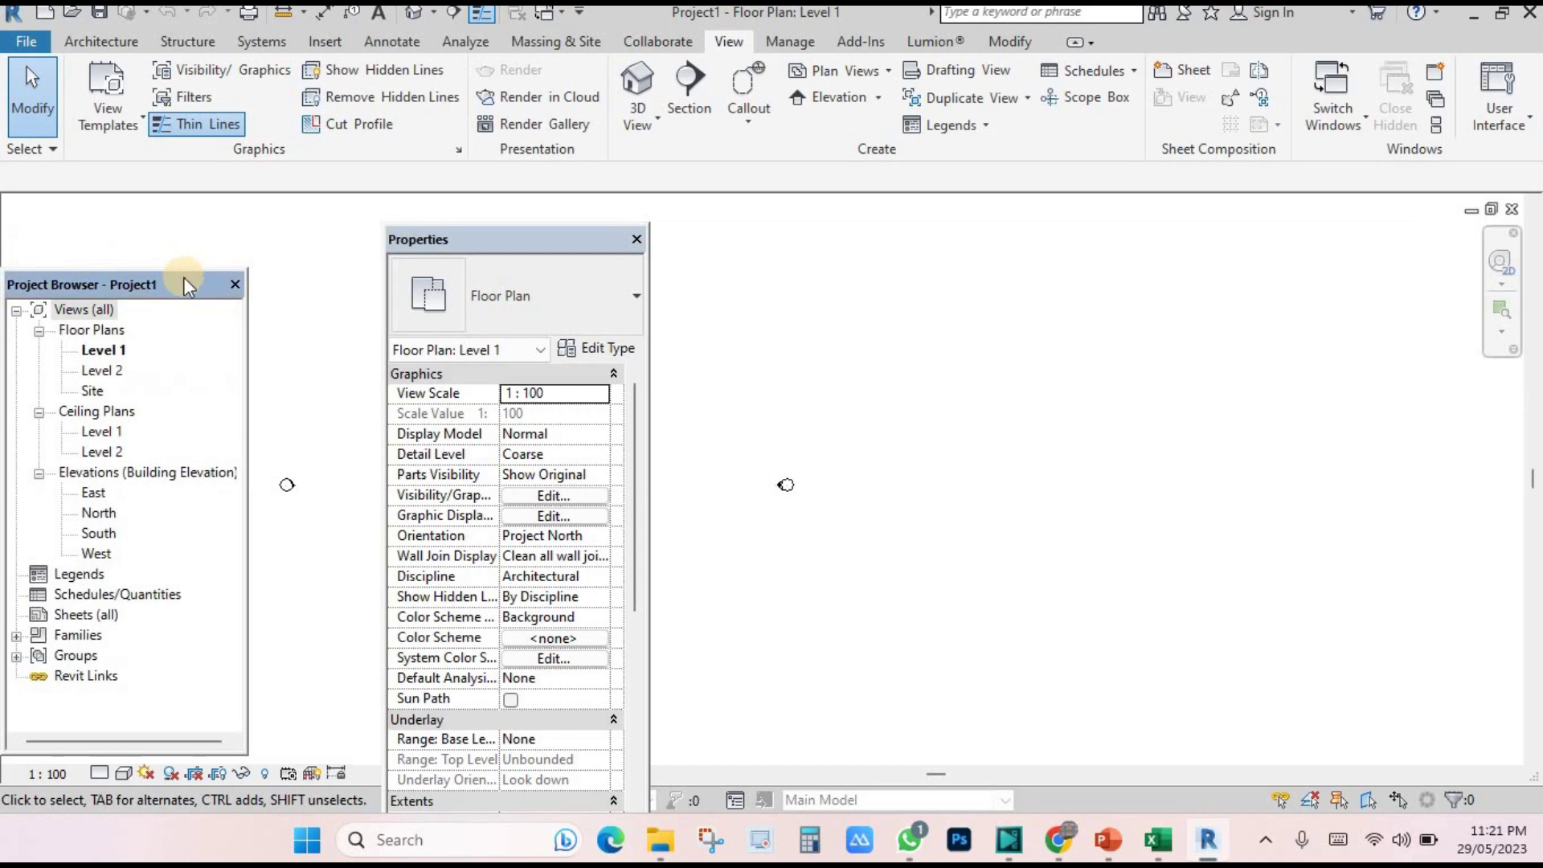
{"action": "mouse_move", "coordinate": [189, 285]}
{"action": "left_mouse_down"}
{"action": "mouse_move", "coordinate": [105, 197]}
{"action": "mouse_move", "coordinate": [428, 256]}
{"action": "left_mouse_up"}
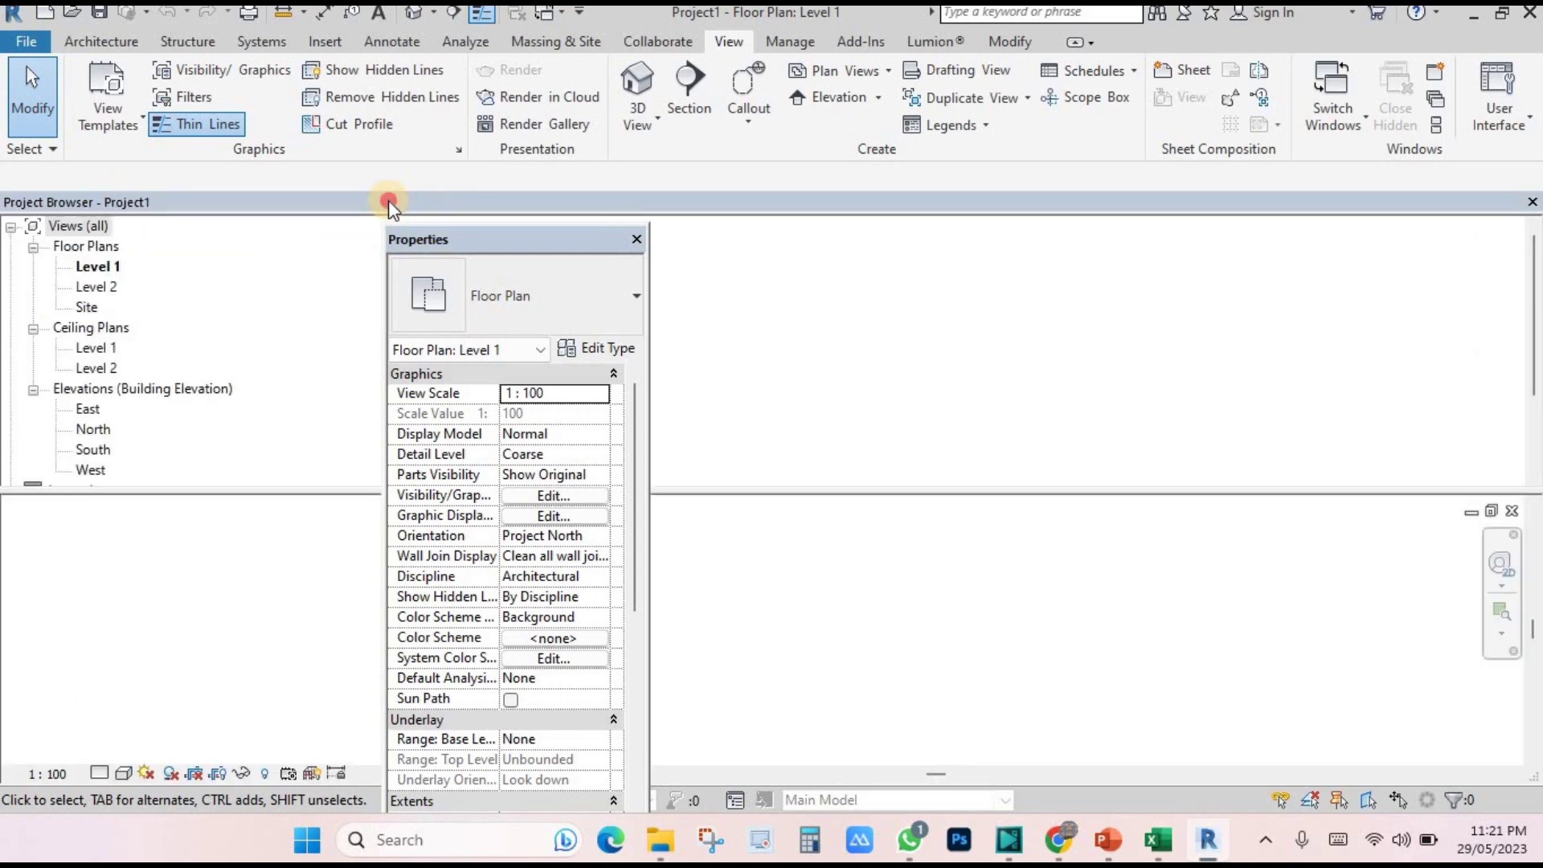
{"action": "left_click_drag", "start_coordinate": [389, 206], "coordinate": [132, 211]}
{"action": "left_click_drag", "start_coordinate": [464, 252], "coordinate": [196, 692]}
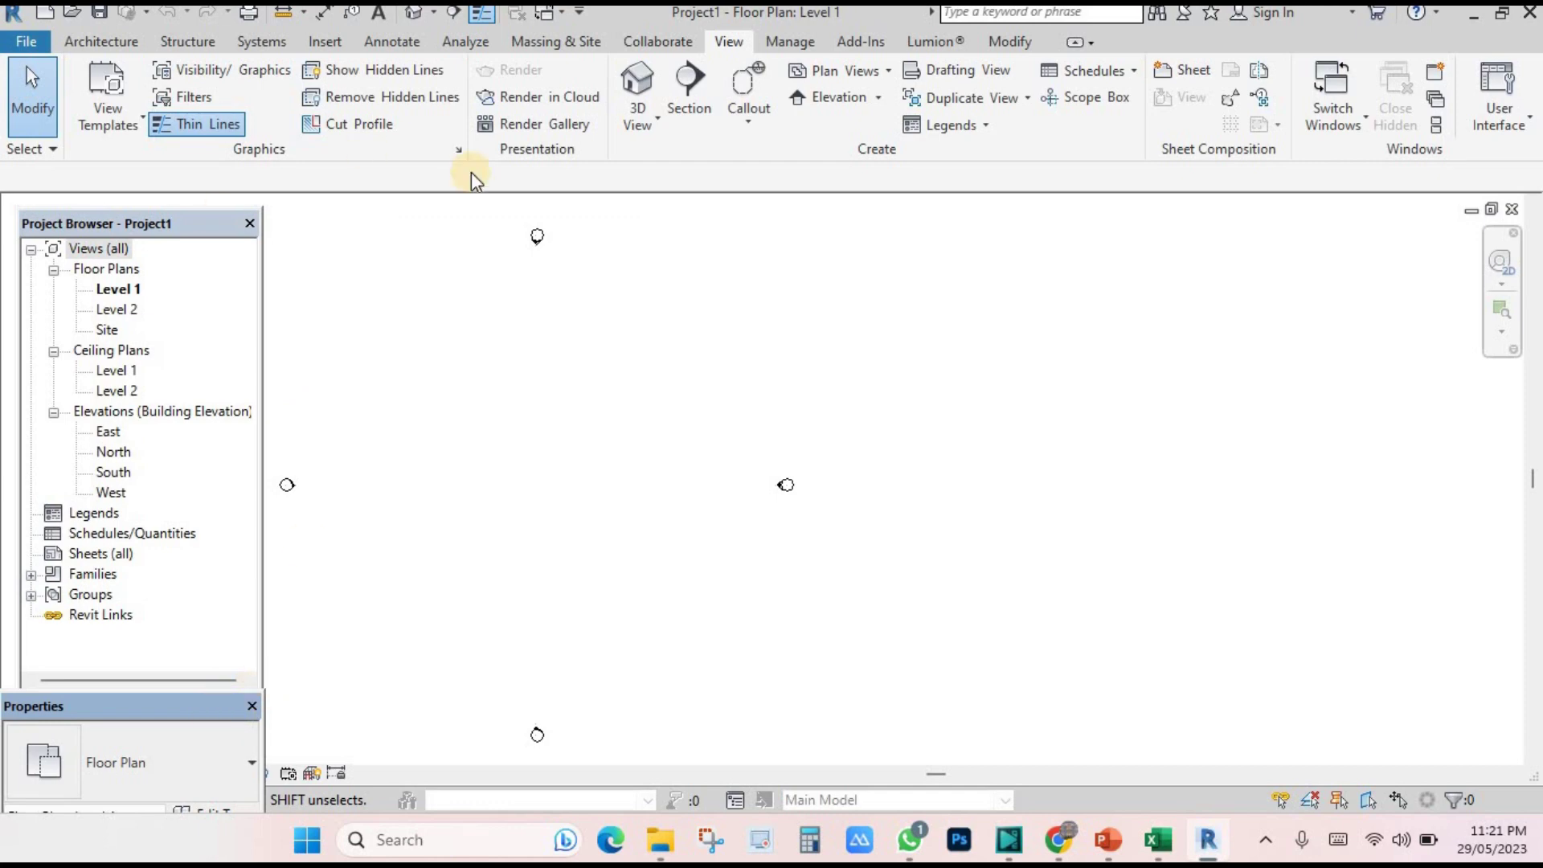
Step: Dock Properties on the right edge and the Project Browser along the full left side
{"action": "left_click_drag", "start_coordinate": [159, 707], "coordinate": [372, 492]}
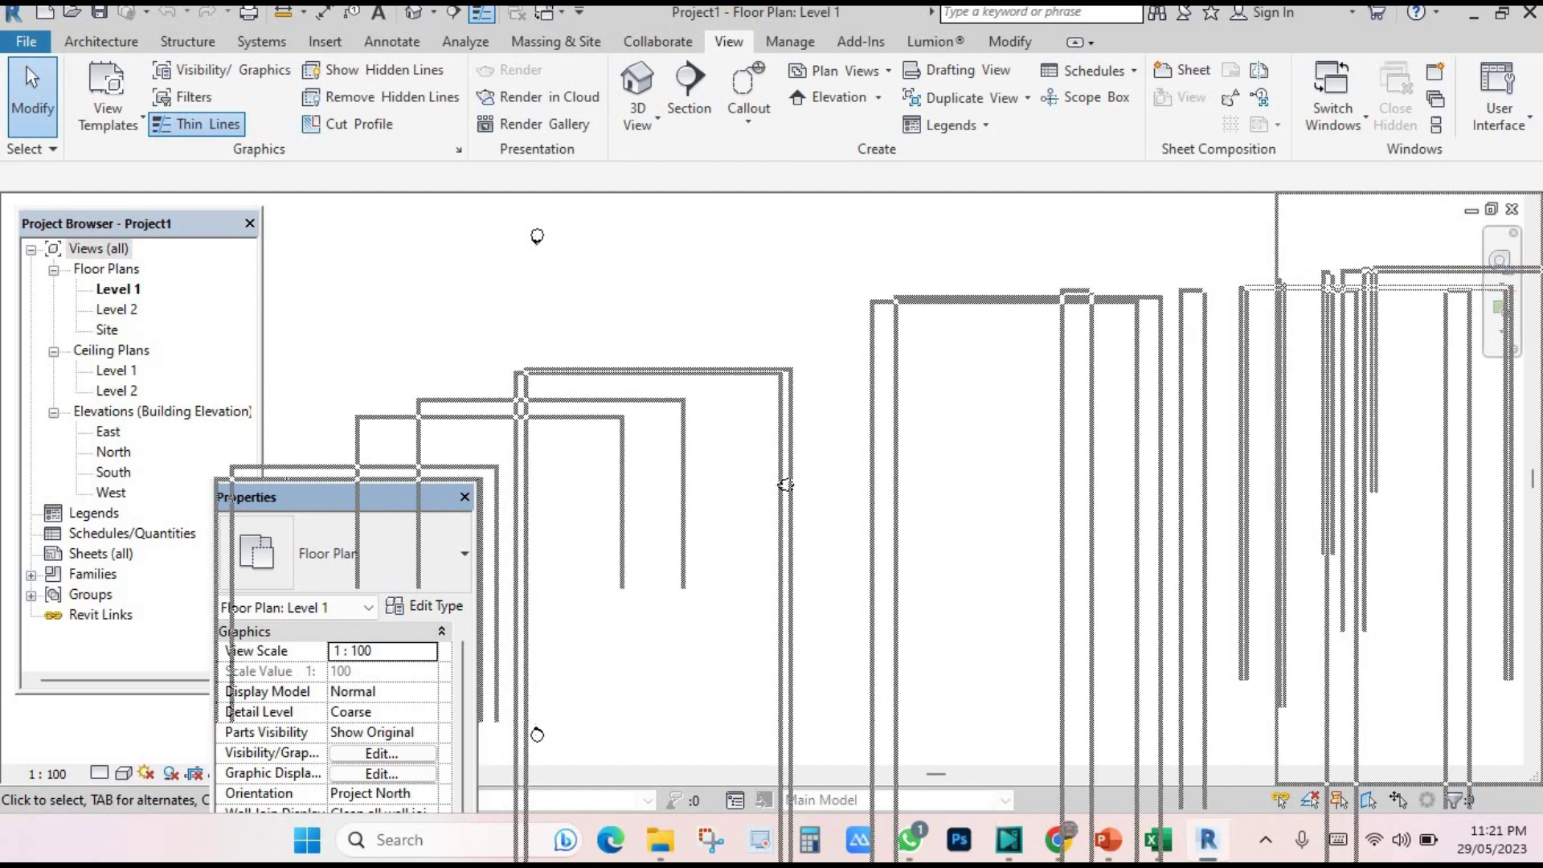
{"action": "left_click_drag", "start_coordinate": [345, 497], "coordinate": [1487, 269]}
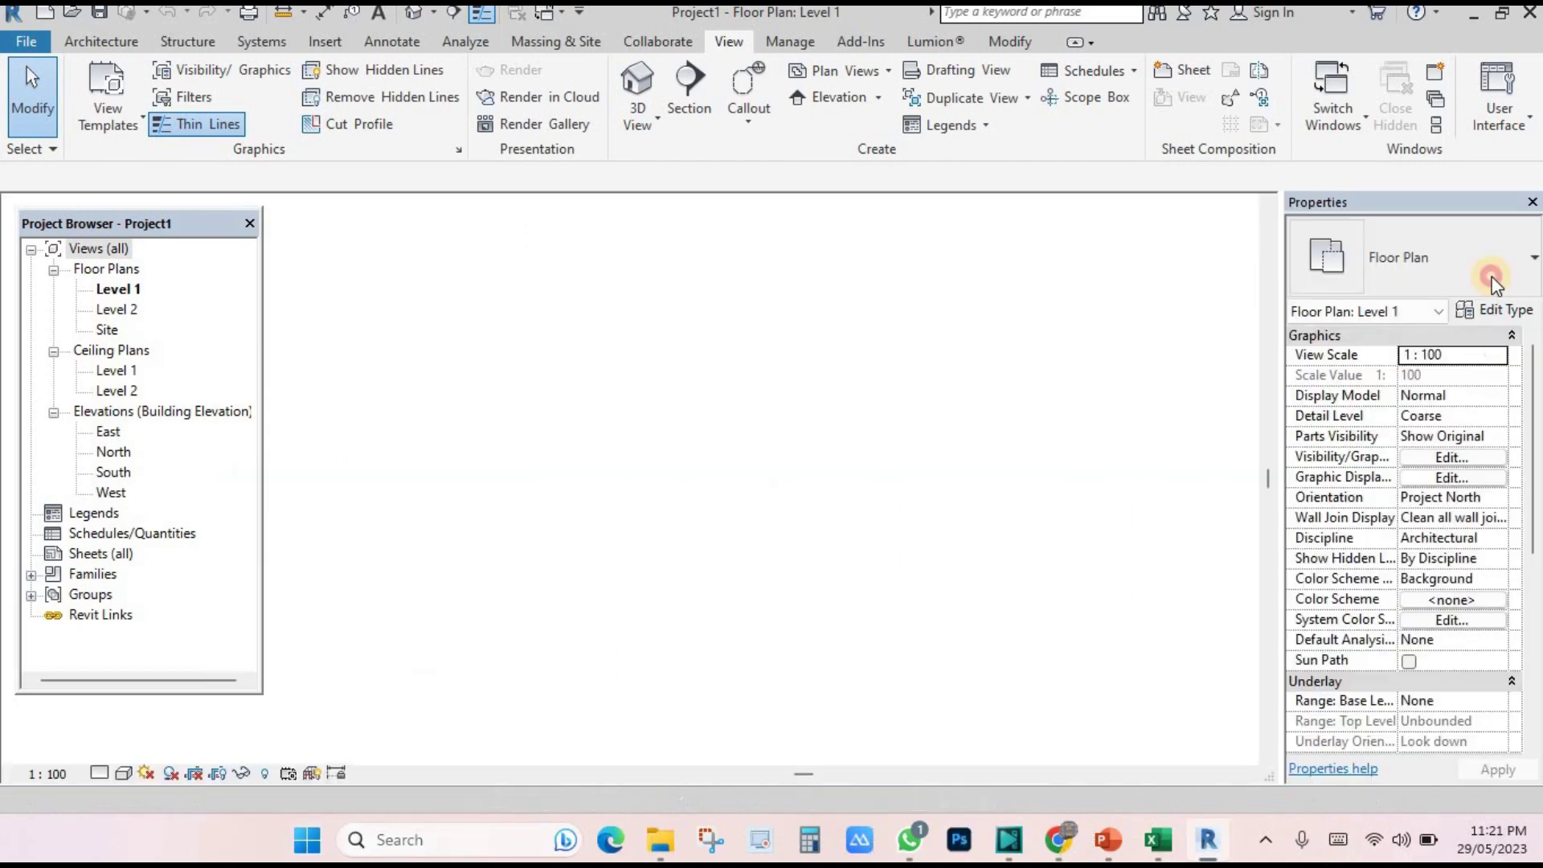
{"action": "mouse_move", "coordinate": [283, 209]}
{"action": "left_mouse_down"}
{"action": "mouse_move", "coordinate": [351, 197]}
{"action": "mouse_move", "coordinate": [120, 245]}
{"action": "mouse_move", "coordinate": [48, 241]}
{"action": "left_mouse_up"}
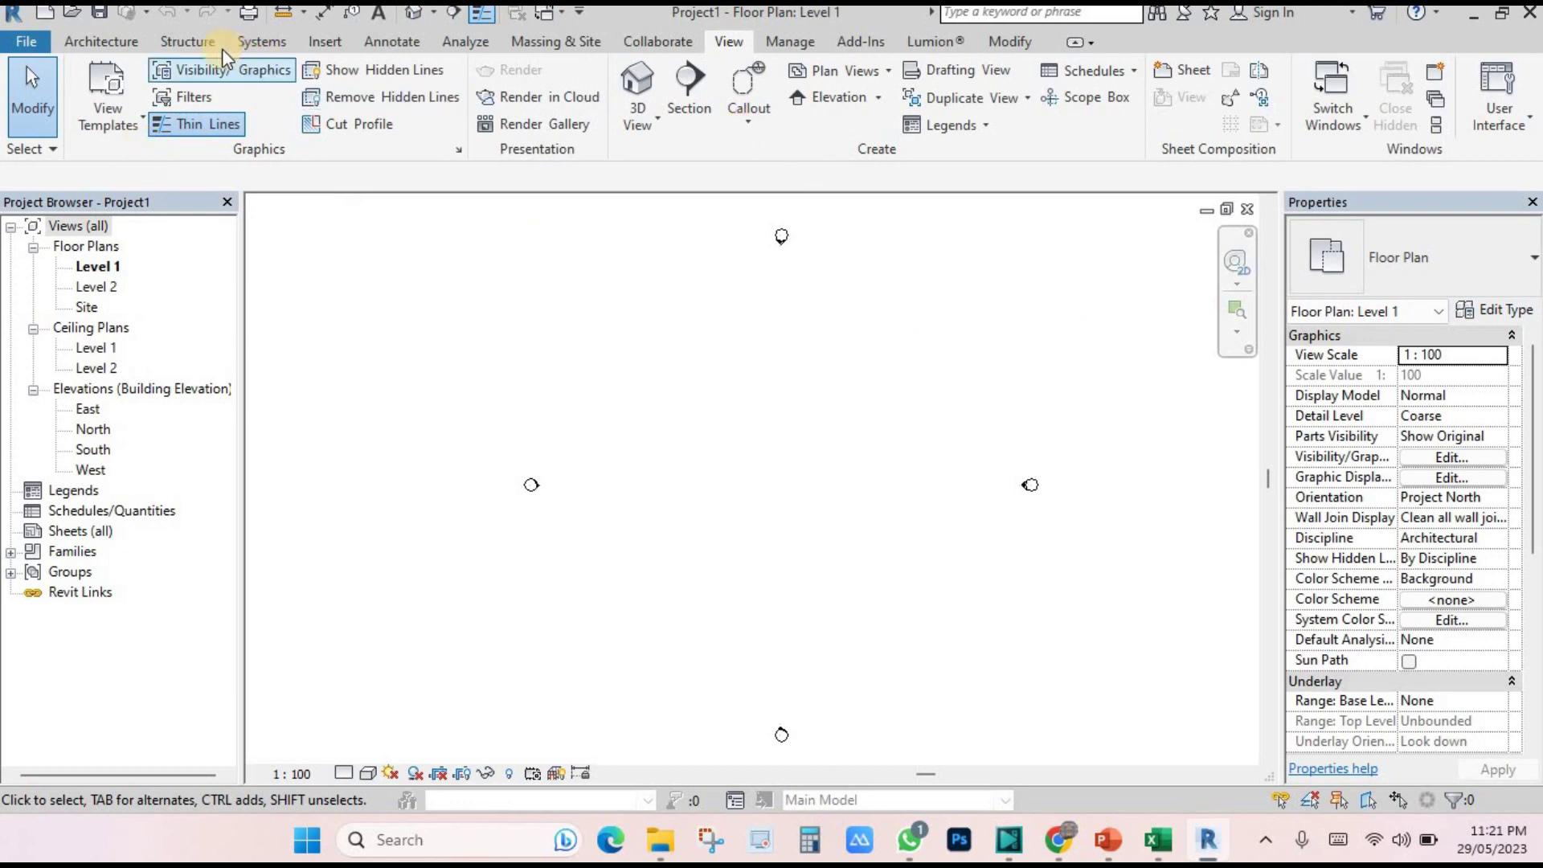
{"action": "left_click", "coordinate": [118, 44]}
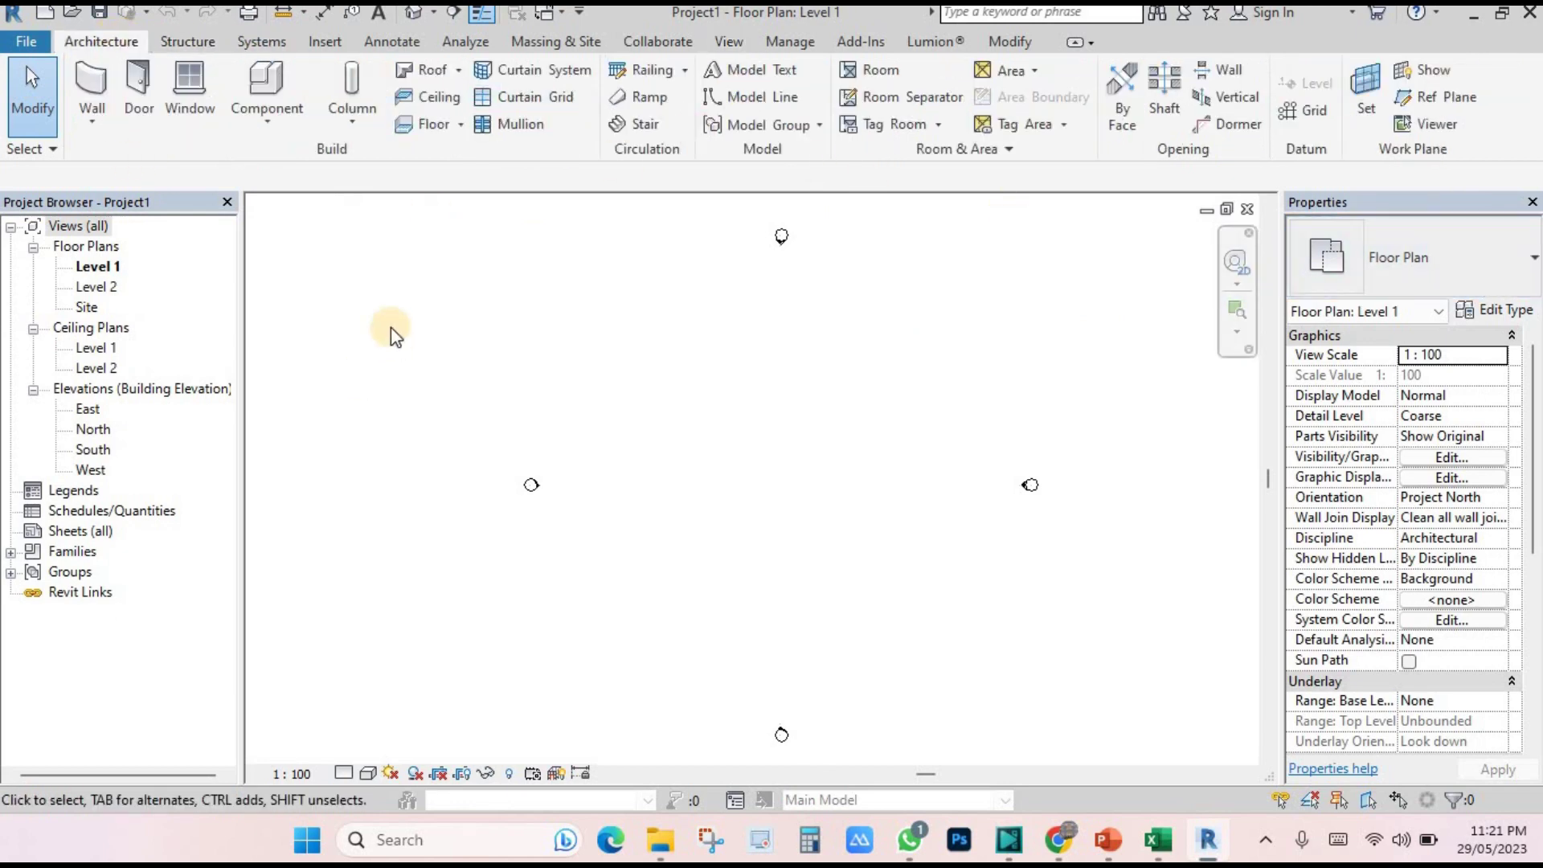